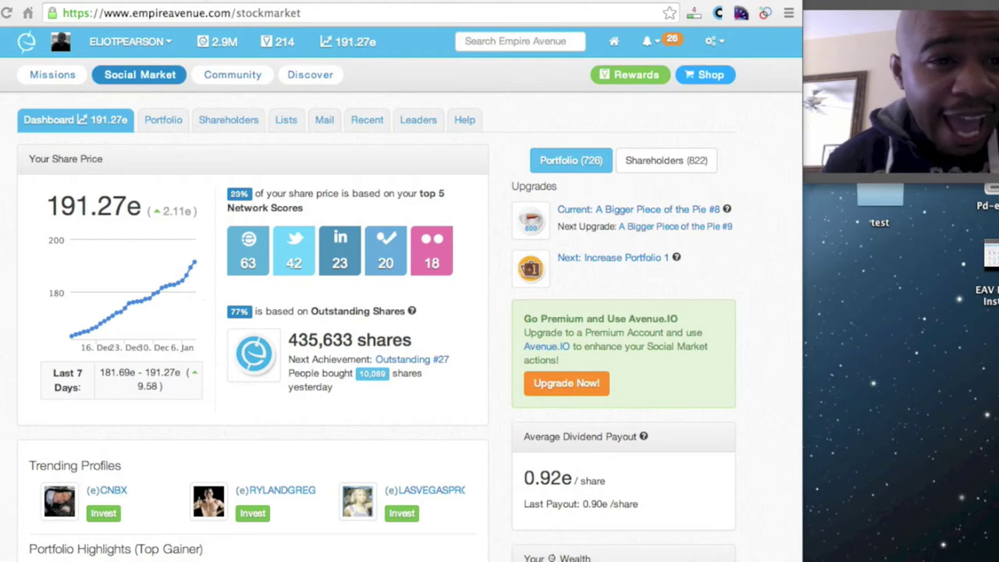
- Open the Twitter network achievements page from the Social Market dashboard
click(206, 2)
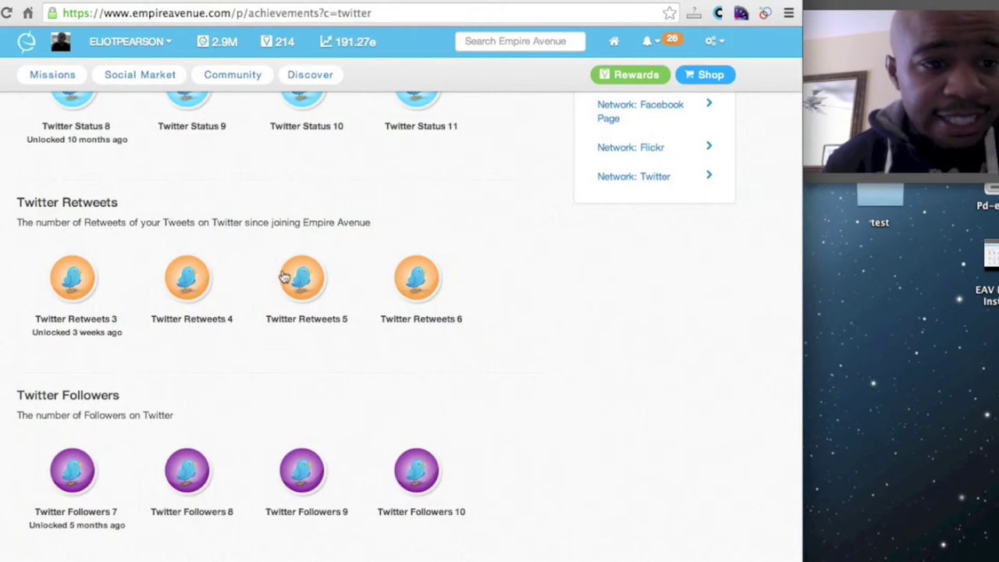
- Browse the Twitter badge sections and open the Twitter Retweets 3 achievement details
scroll(598, 423, up, 5)
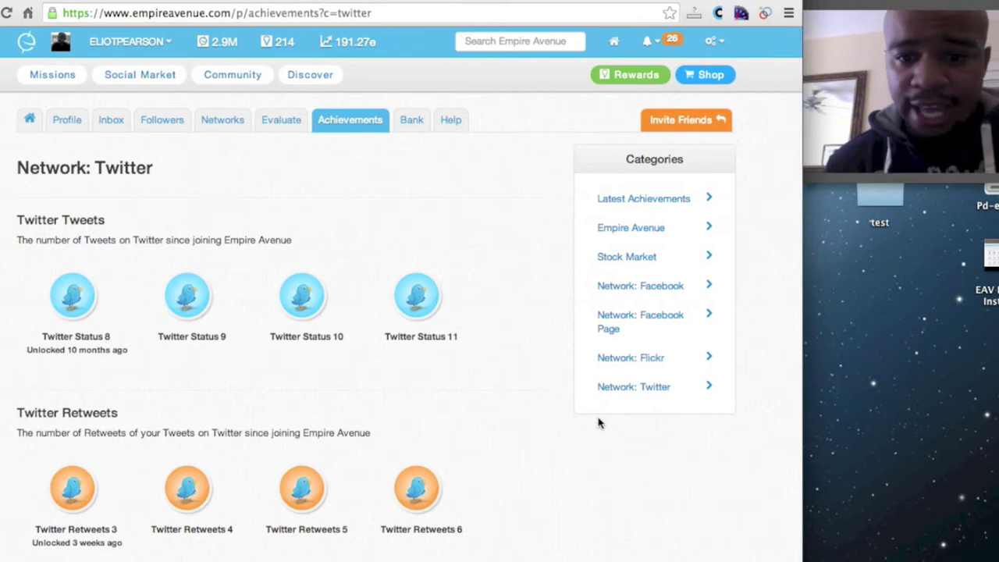
scroll(462, 398, down, 1)
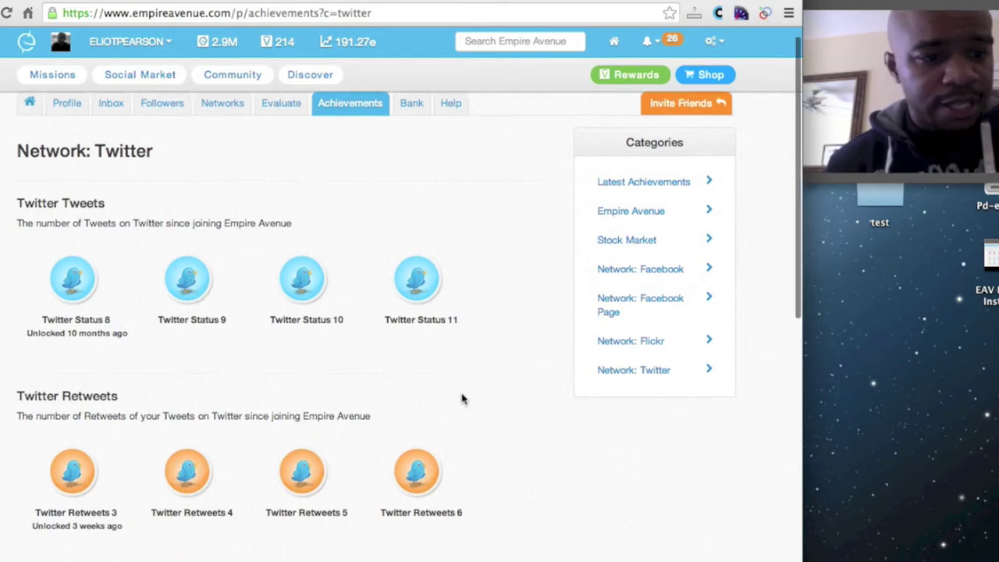
scroll(462, 399, down, 3)
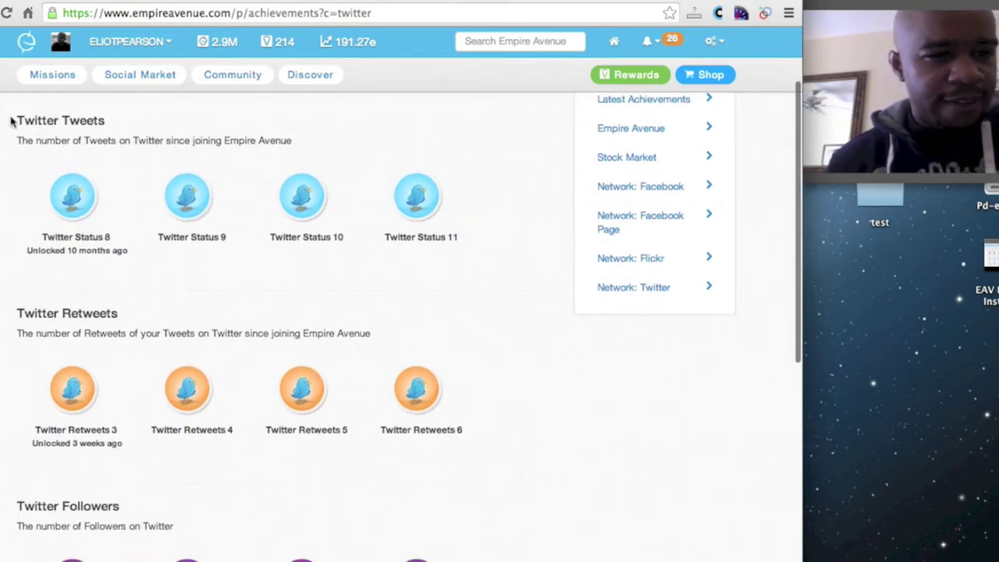
scroll(126, 322, down, 5)
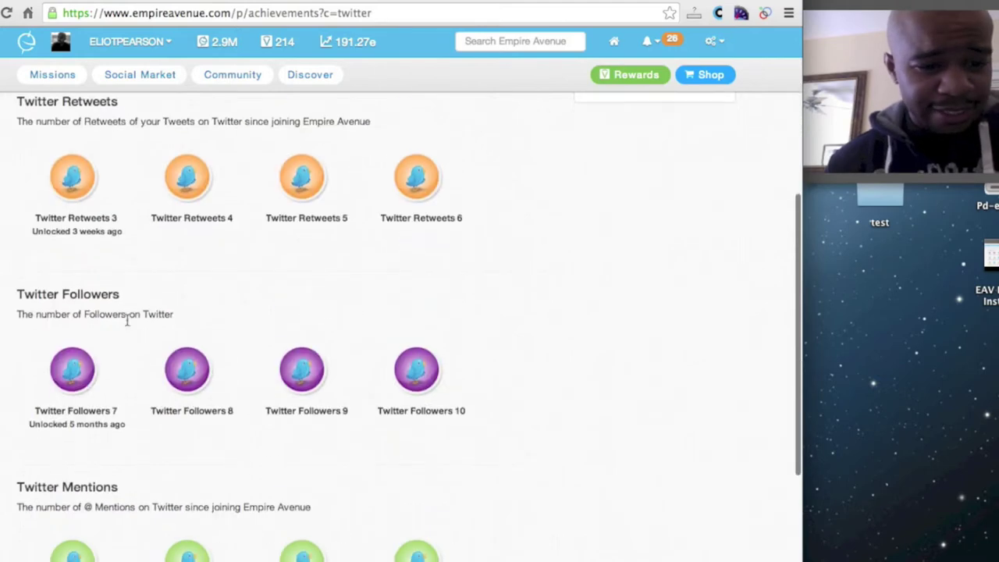
scroll(315, 434, down, 3)
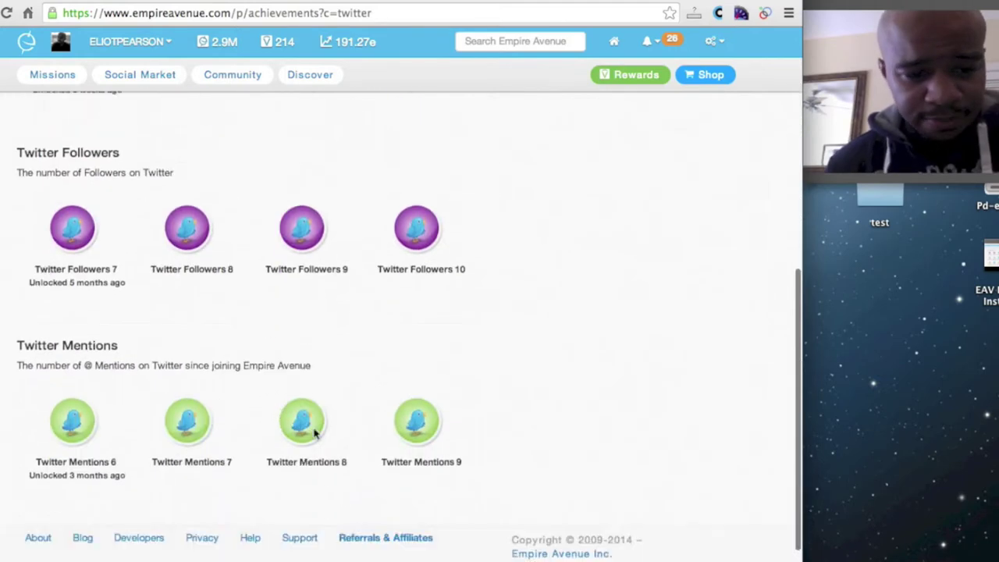
scroll(316, 434, down, 1)
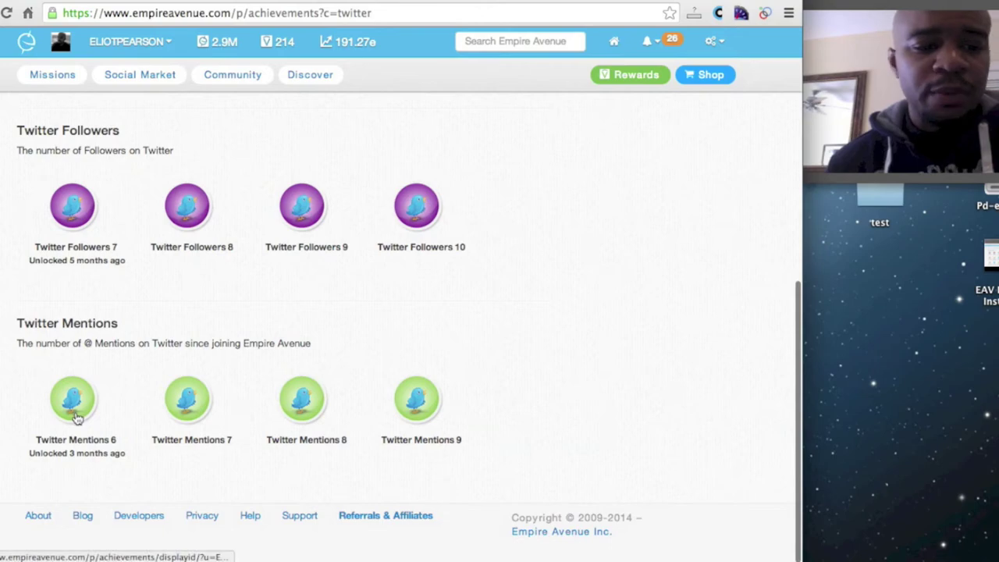
scroll(110, 404, up, 7)
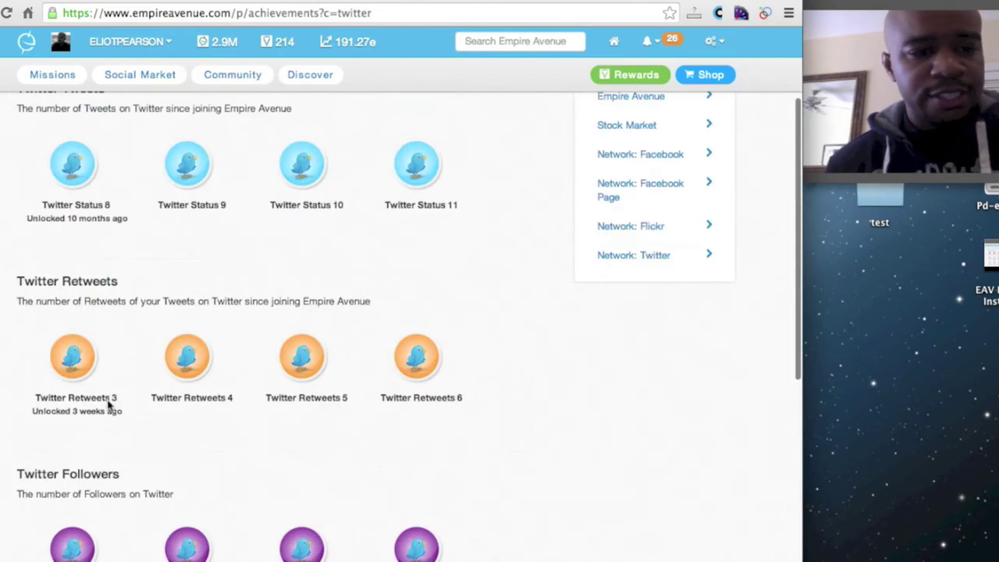
scroll(134, 406, down, 2)
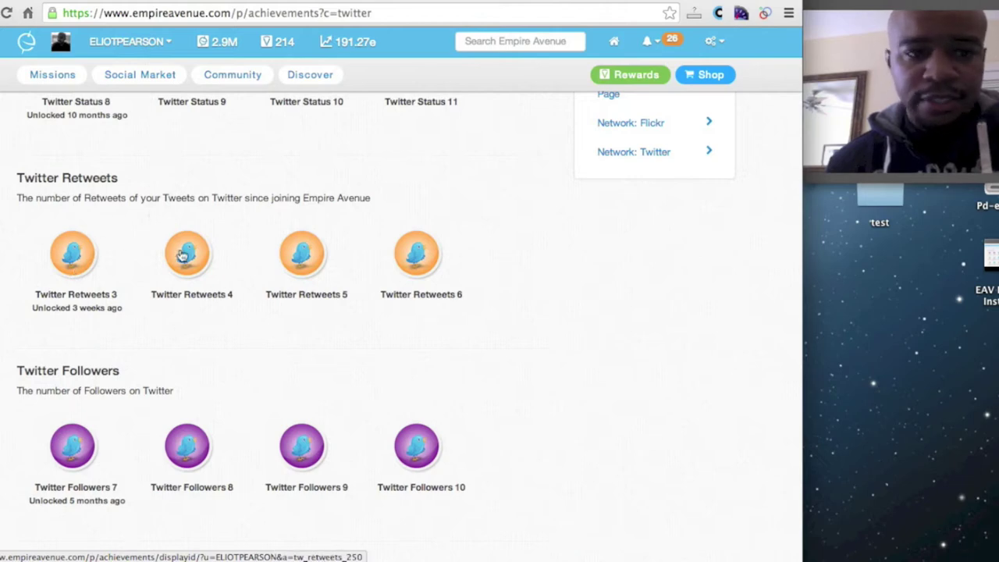
click(74, 262)
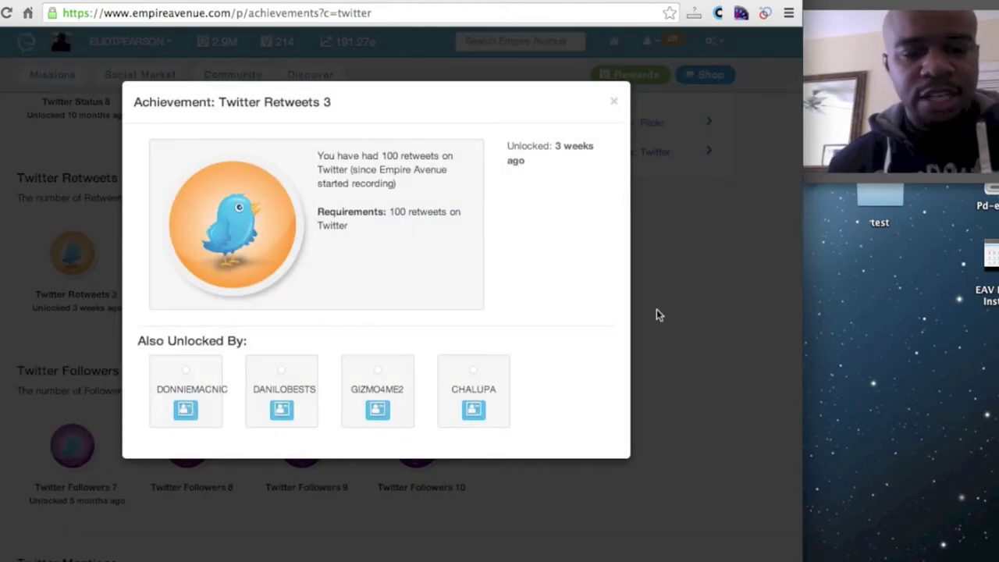
click(656, 310)
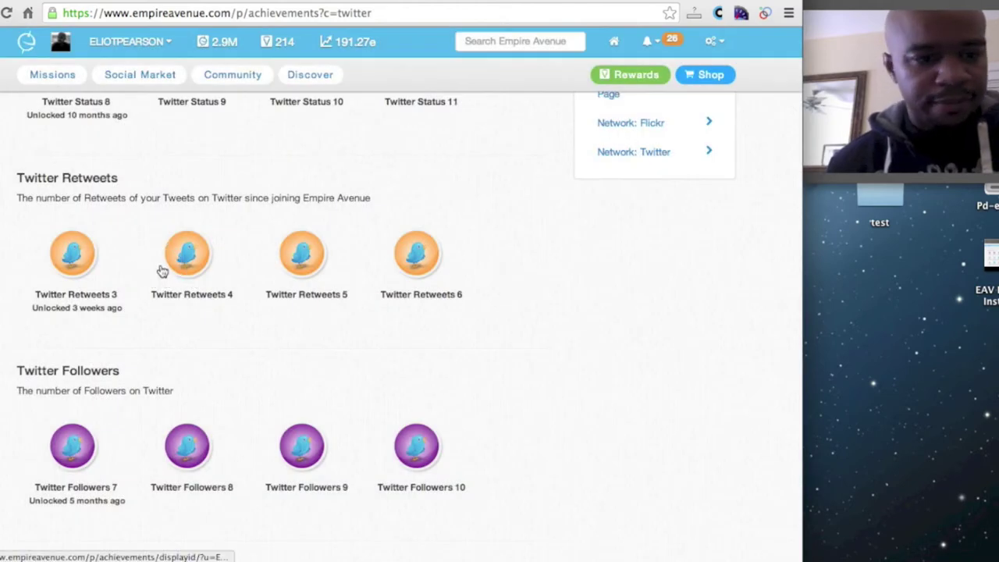
click(191, 263)
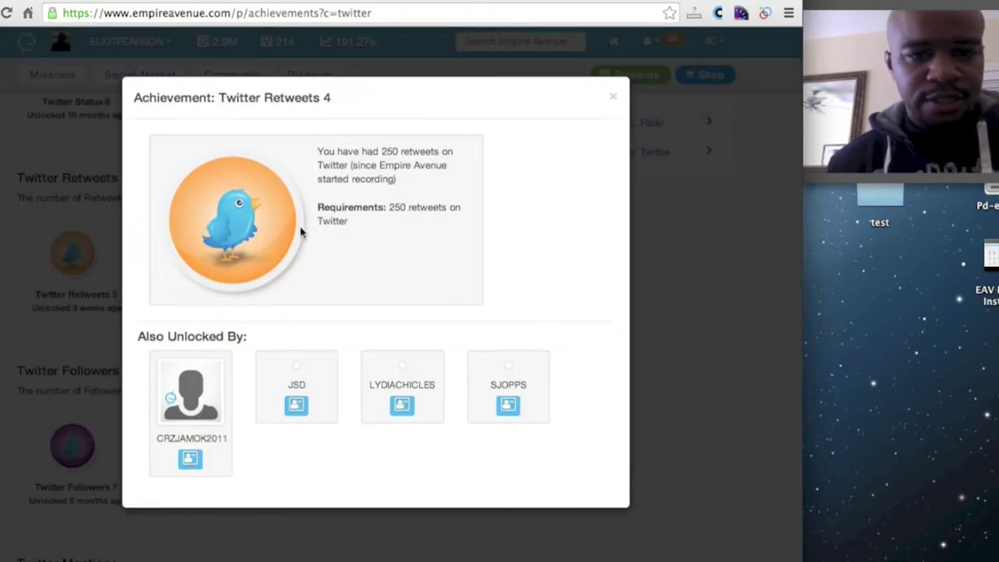
click(678, 343)
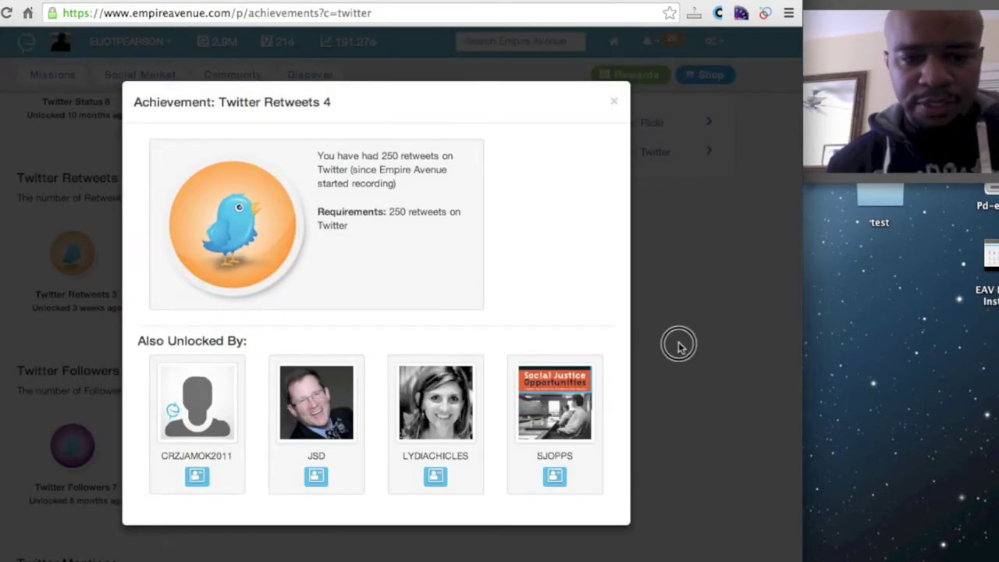
scroll(316, 336, down, 5)
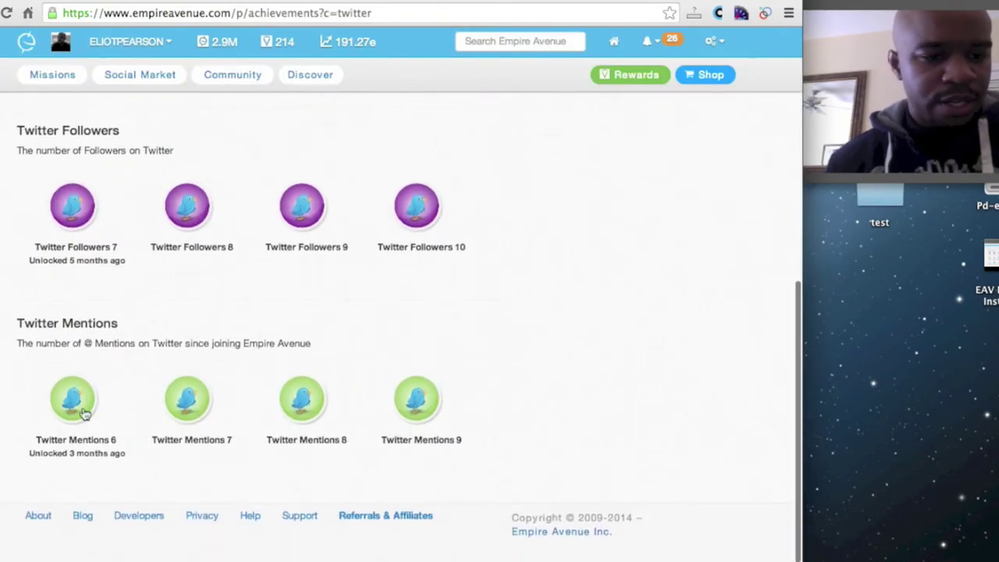
click(78, 414)
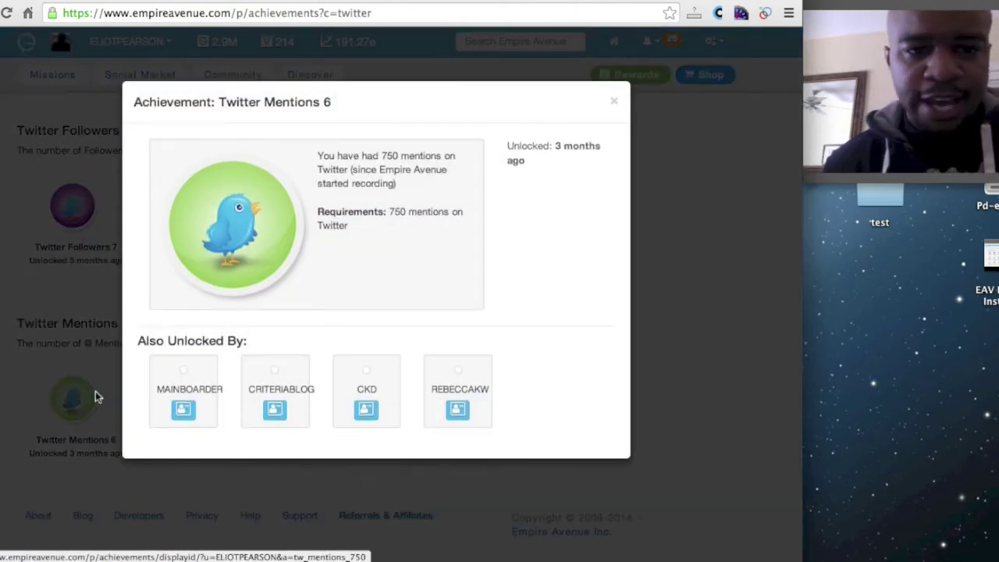
click(700, 290)
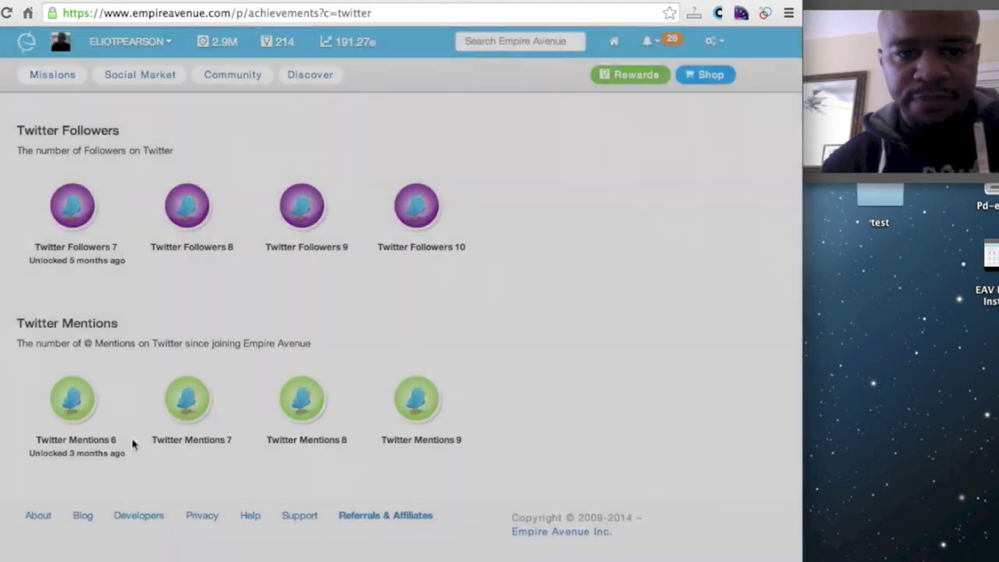
click(188, 422)
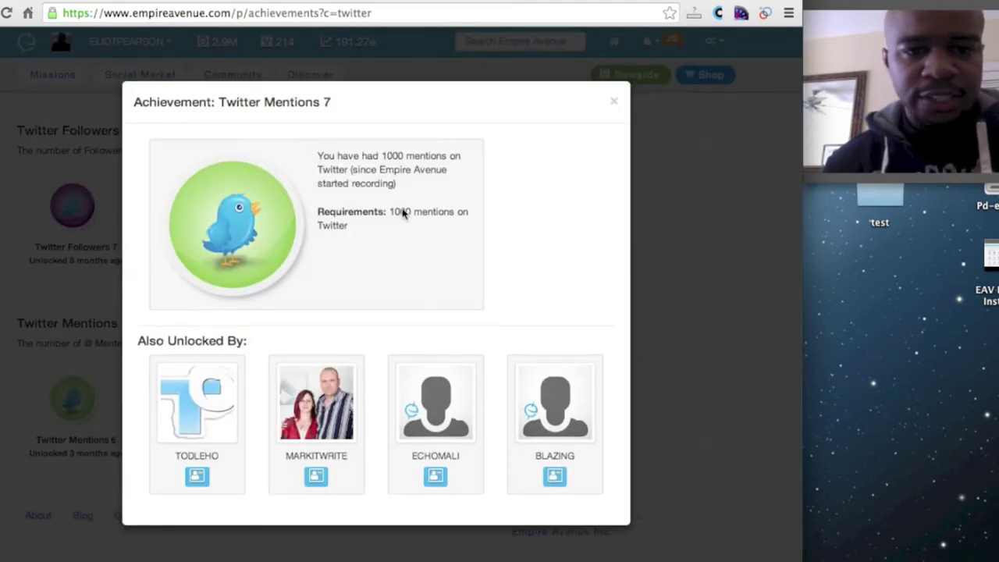
click(691, 328)
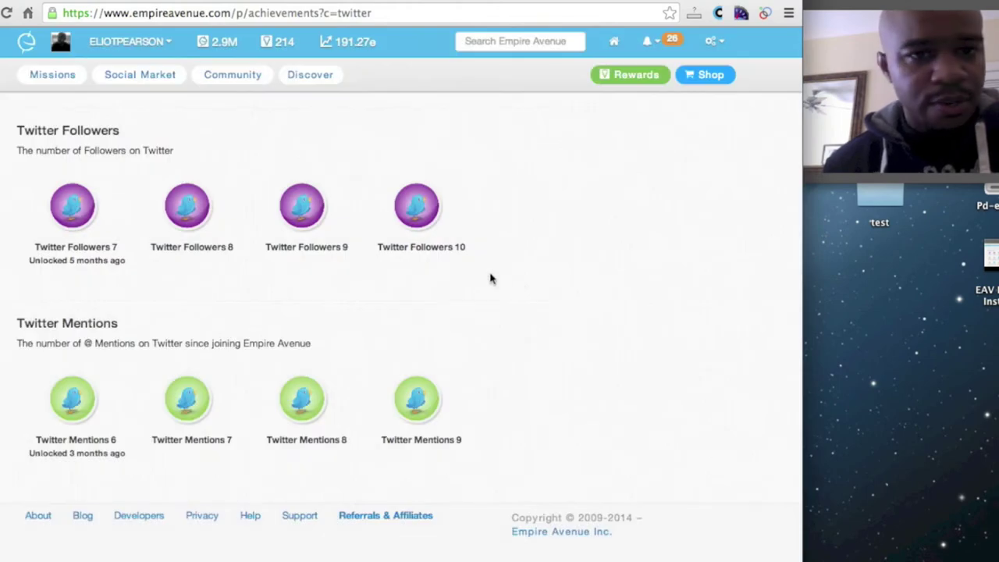
scroll(491, 279, up, 10)
- Go back past the Missions dashboard to the Social Market dashboard
key(super+bracketleft)
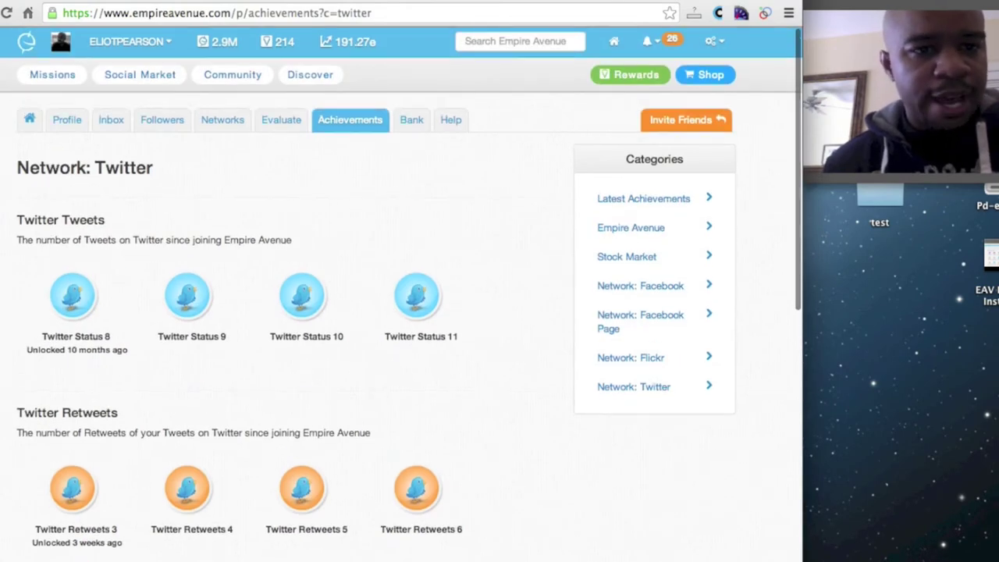
key(super+bracketleft)
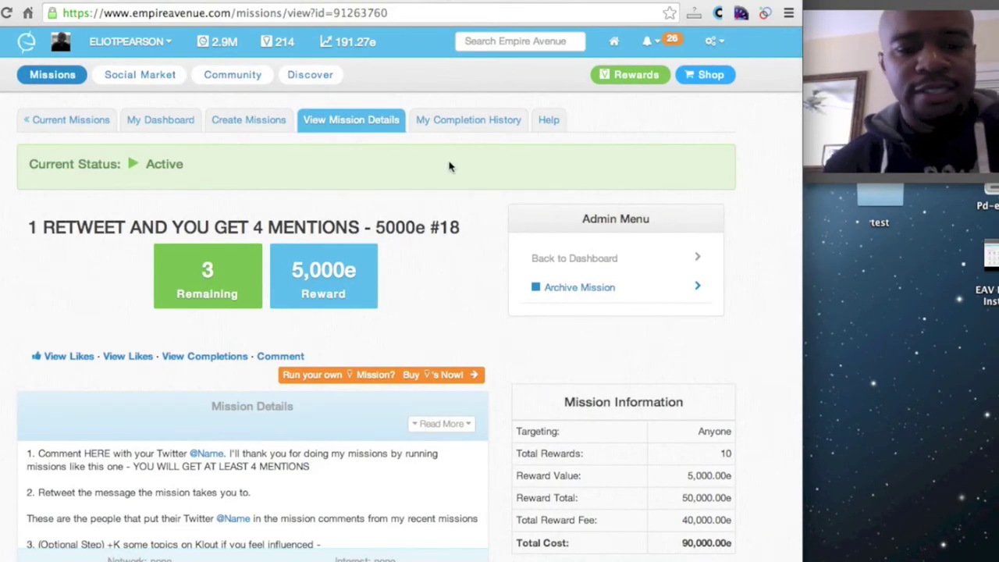
scroll(449, 165, down, 1)
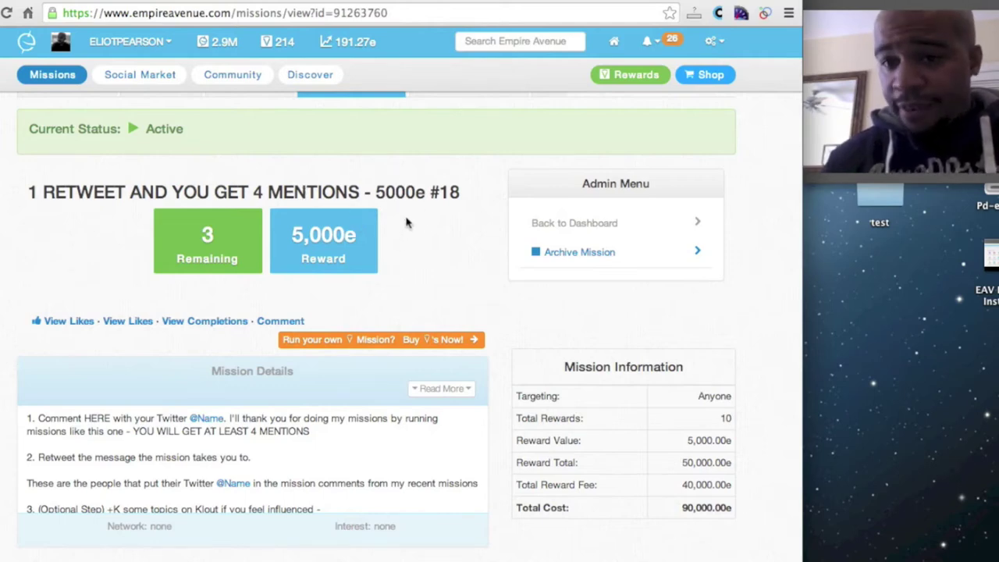
scroll(341, 246, down, 2)
scroll(341, 246, down, 3)
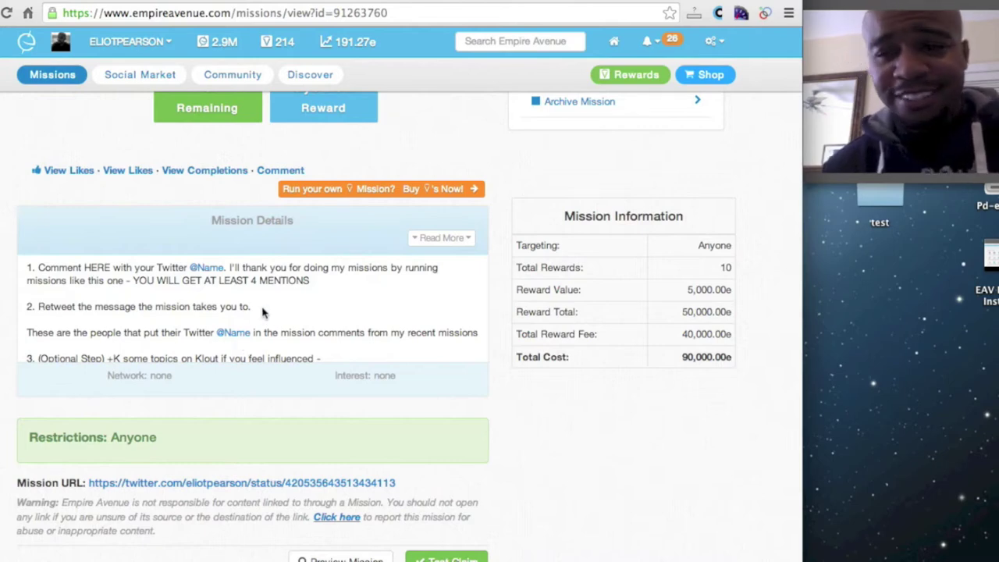
scroll(304, 302, down, 2)
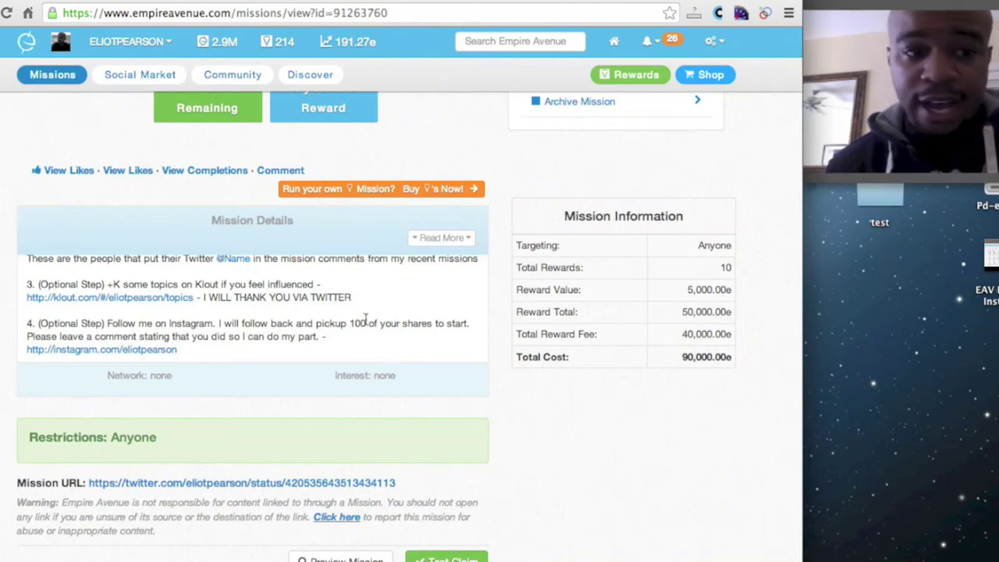
- Review the mission list, 3 of 5 active and older ones archived, then begin a new mission
scroll(365, 324, down, 3)
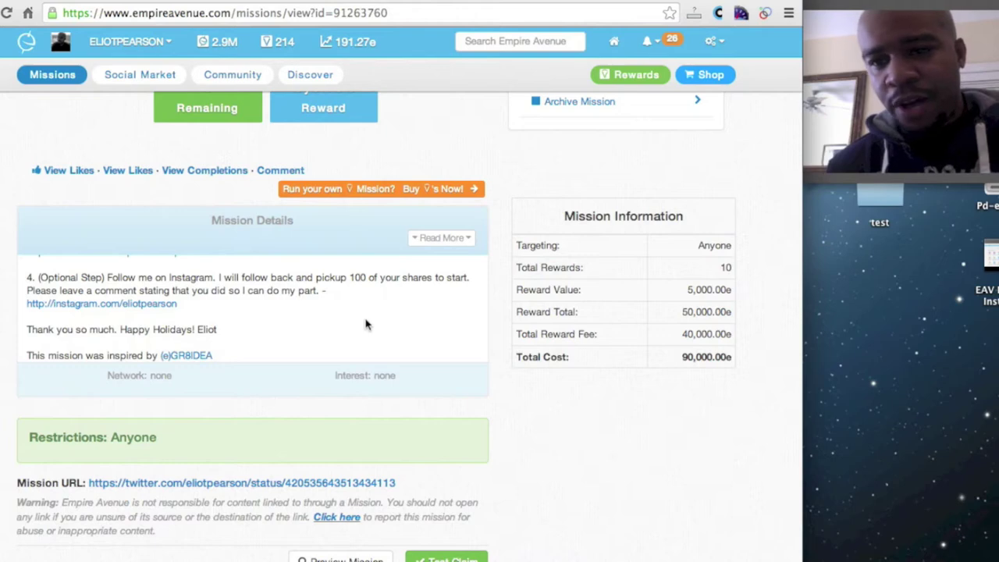
scroll(317, 303, down, 2)
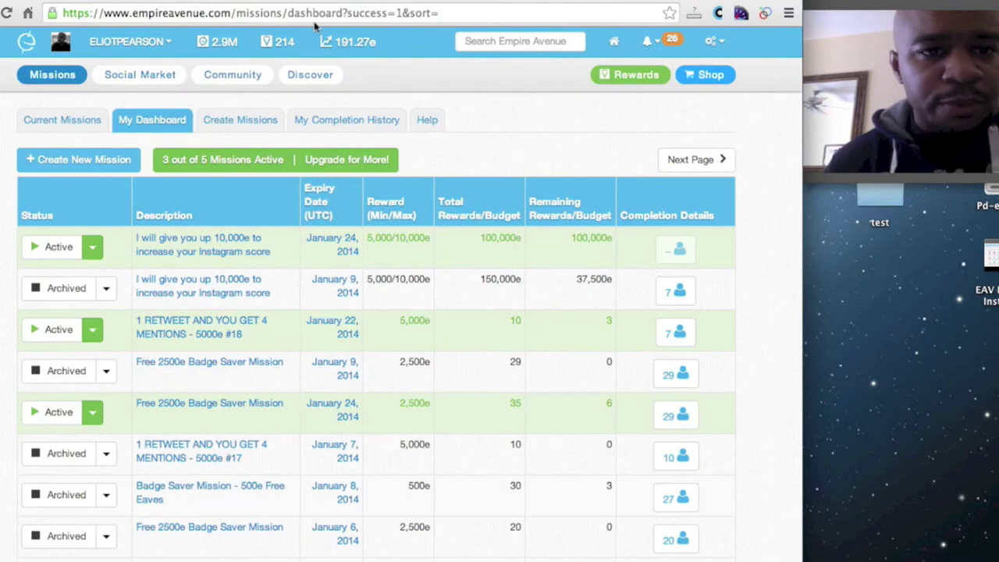
click(76, 159)
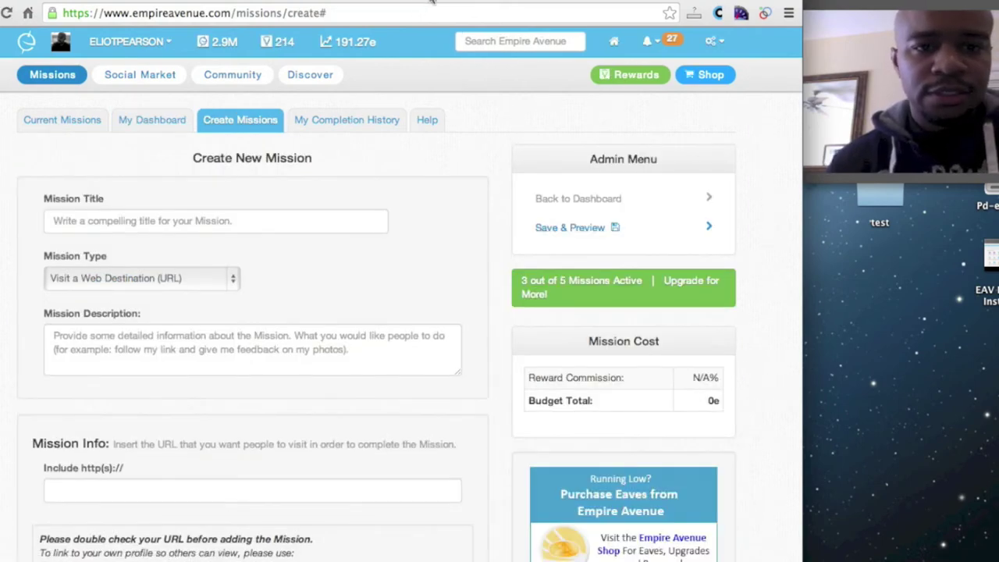
- Return to the existing retweet mission and open its linked #FF tweet on Twitter
key(super+bracketleft)
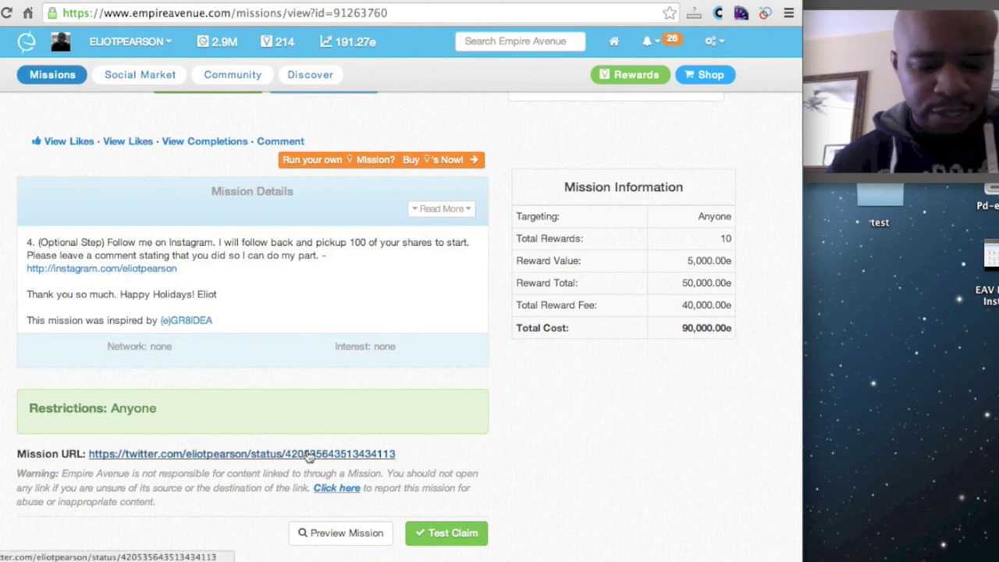
click(308, 454)
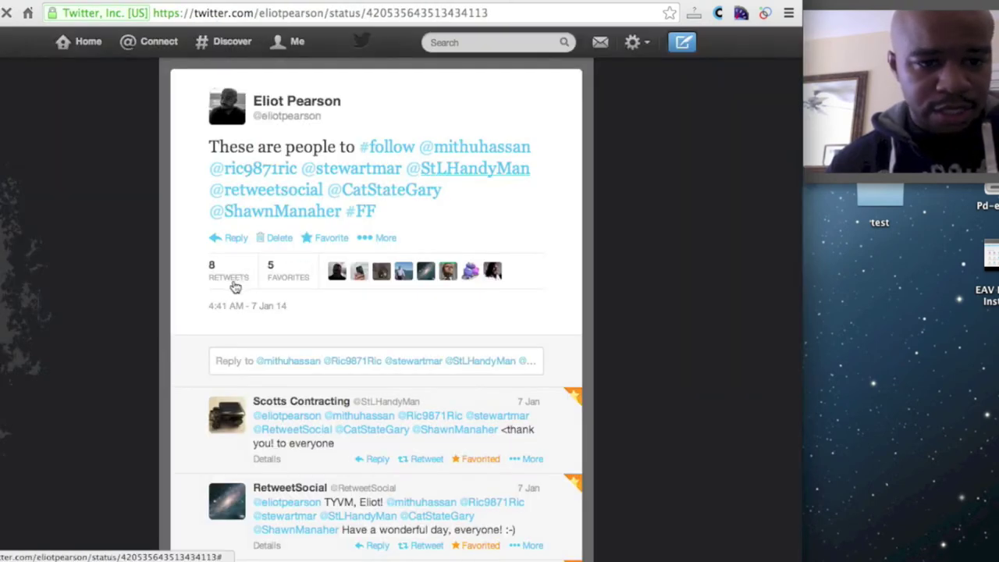
- Review the eight accounts that retweeted the #FF tweet, then return to Empire Avenue
click(234, 287)
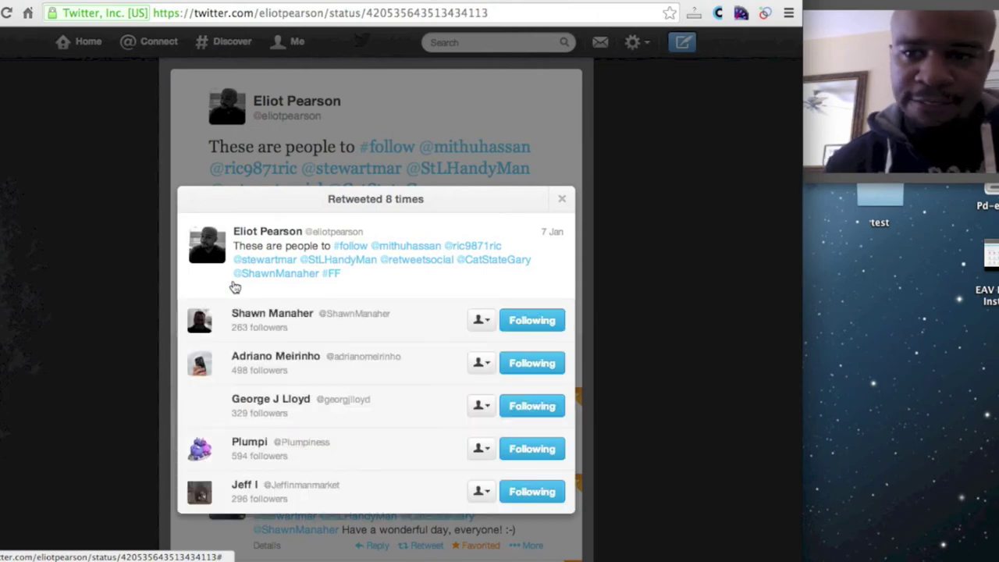
scroll(366, 325, down, 3)
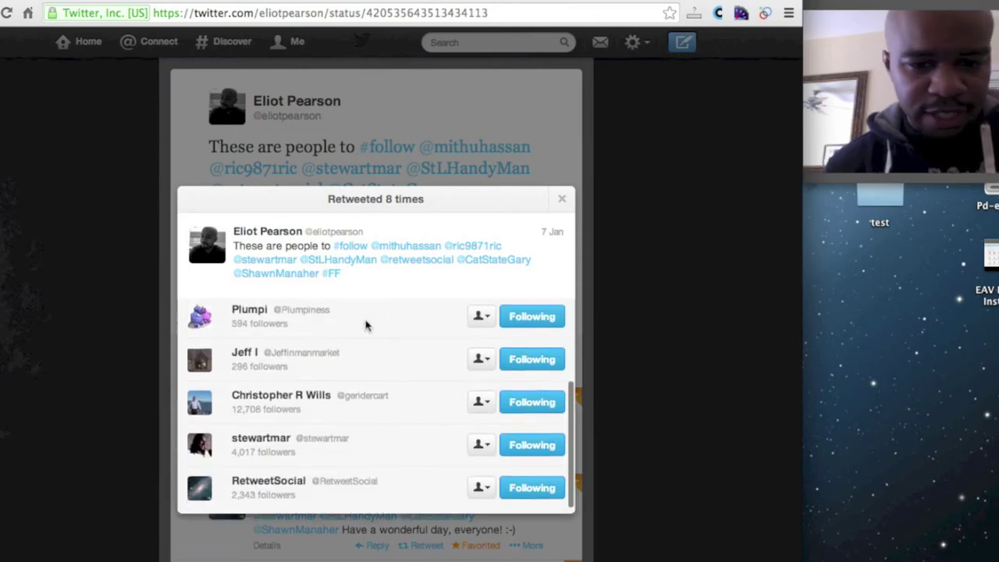
click(561, 201)
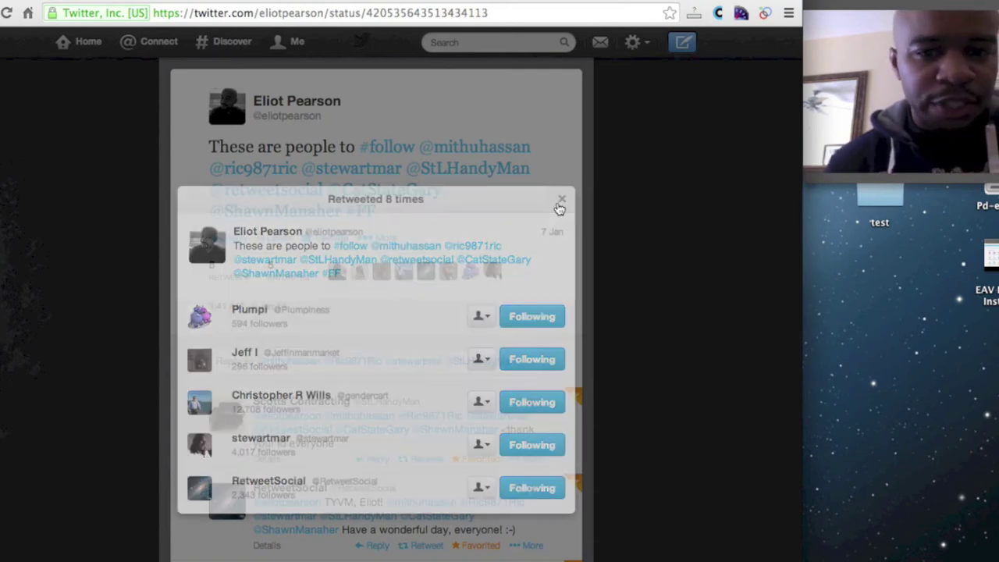
key(ctrl+Tab)
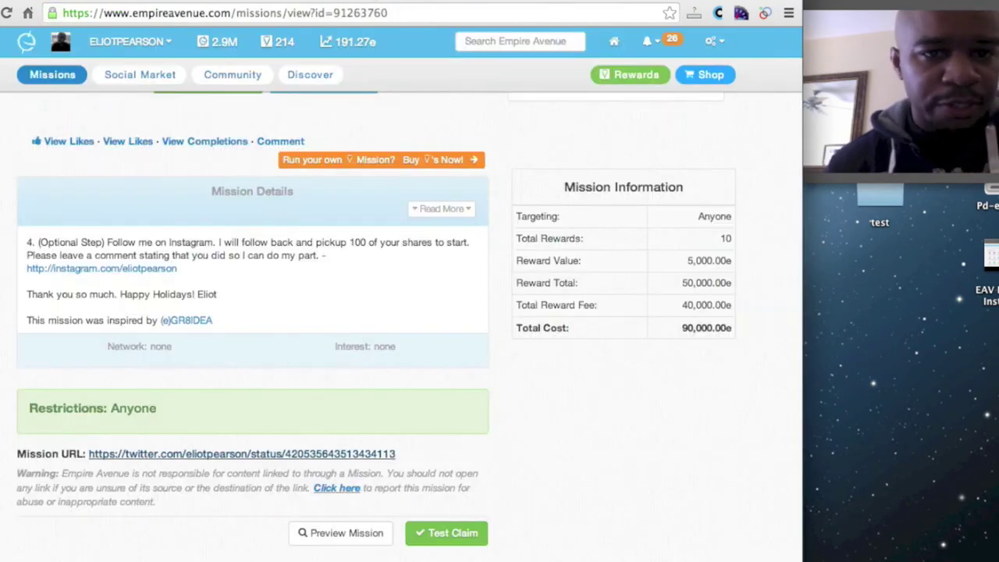
- Start a new, empty tweet on Twitter
click(238, 4)
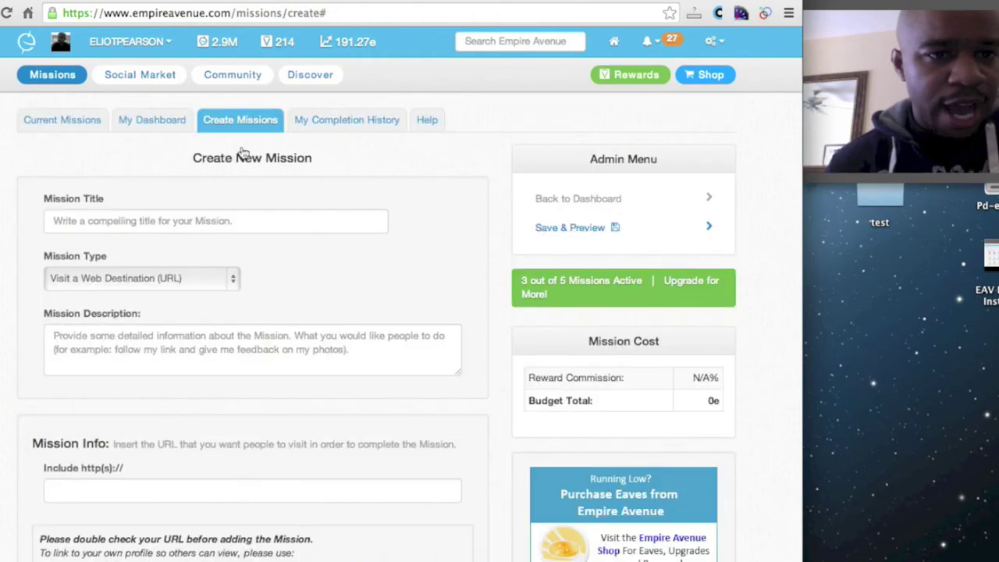
click(371, 4)
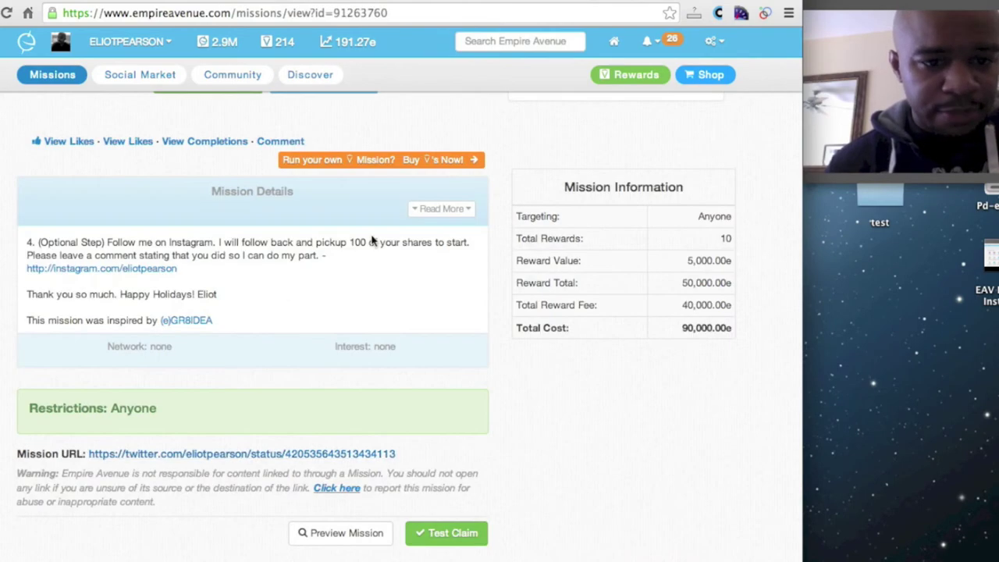
scroll(374, 234, down, 5)
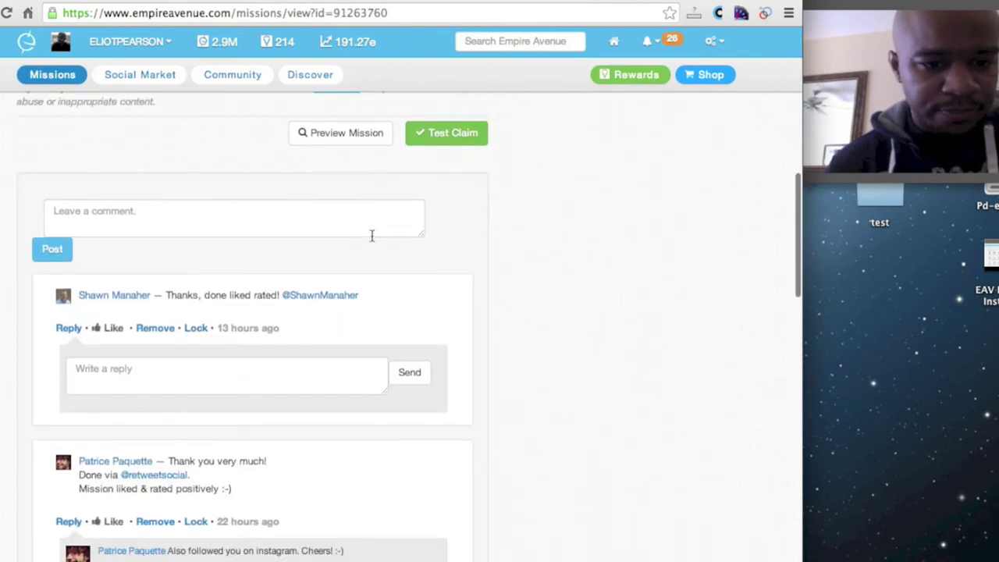
click(499, 3)
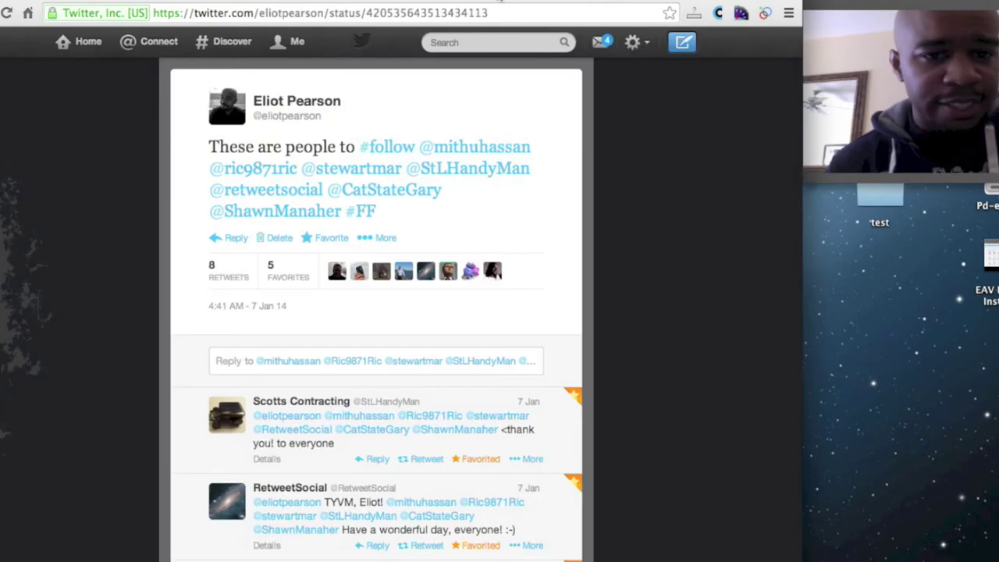
click(683, 42)
click(380, 3)
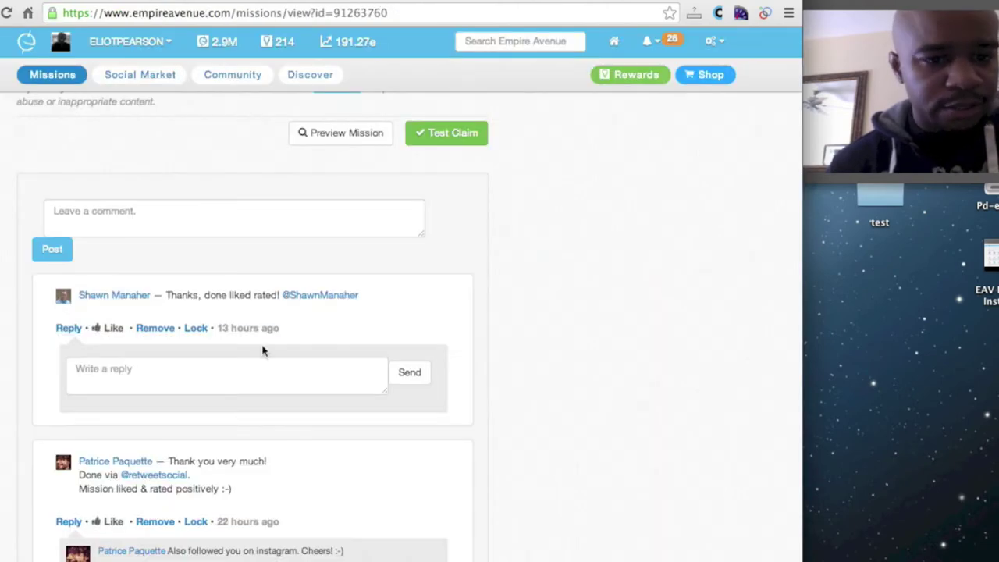
scroll(380, 296, up, 5)
scroll(380, 296, down, 5)
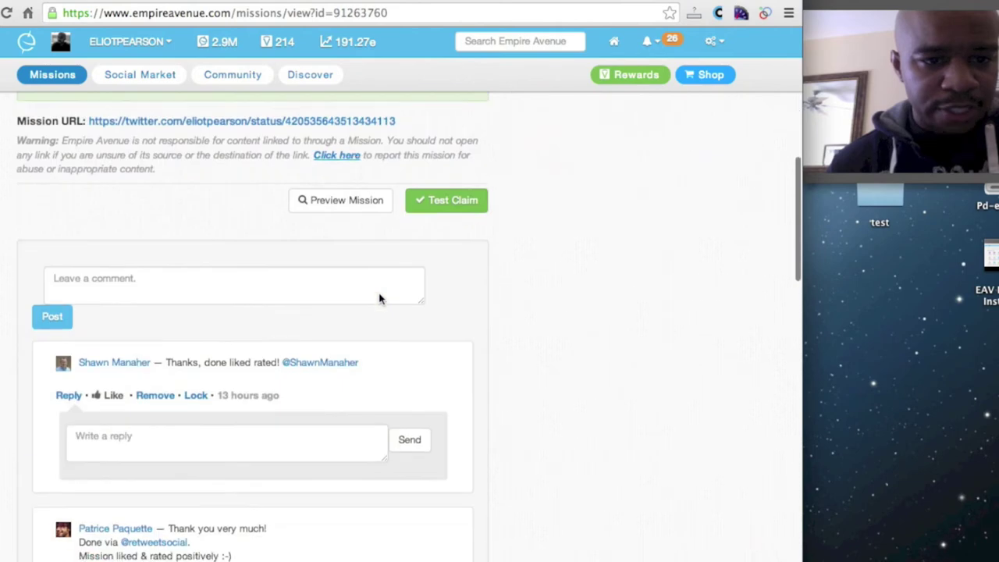
click(331, 295)
drag(331, 297, 284, 297)
key(cmd+c)
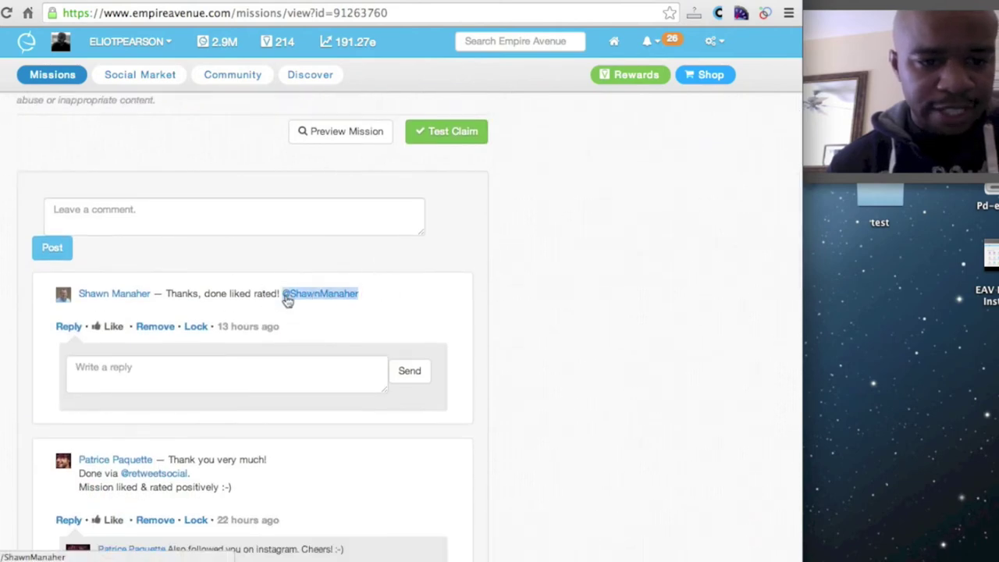
- Paste the first and second commenters' handles into the tweet draft
click(476, 5)
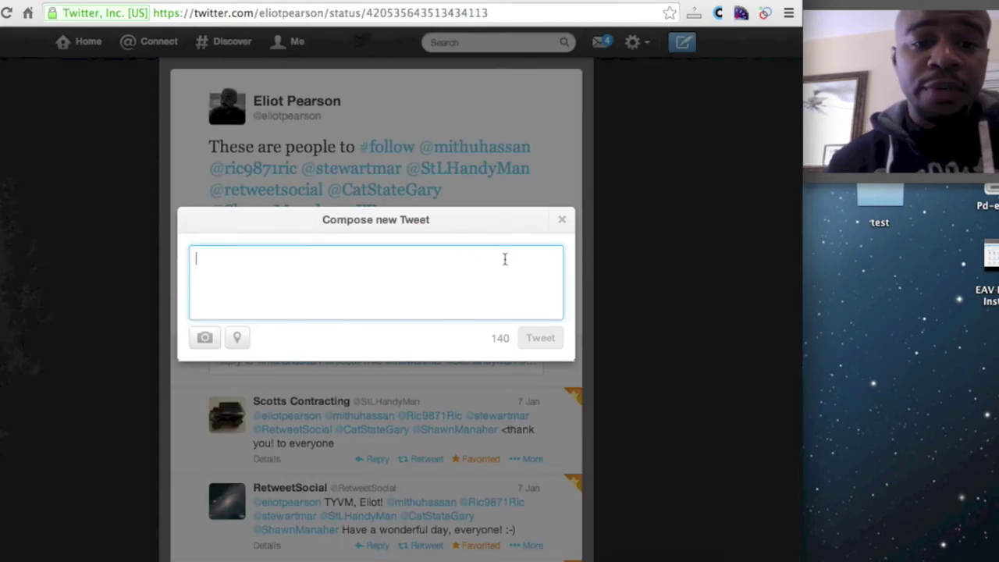
key(cmd+v)
click(385, 4)
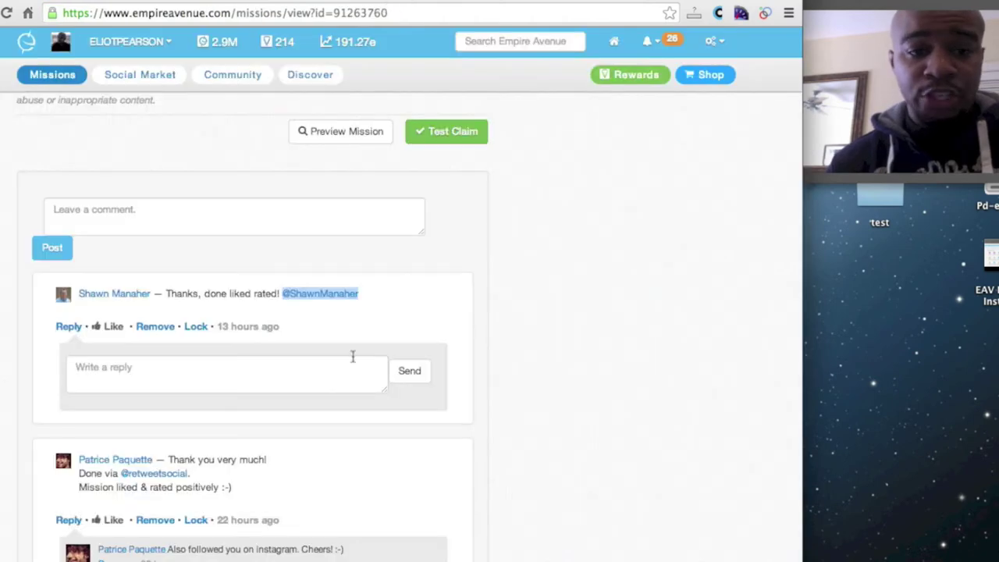
scroll(351, 357, down, 3)
drag(195, 297, 124, 302)
key(super+c)
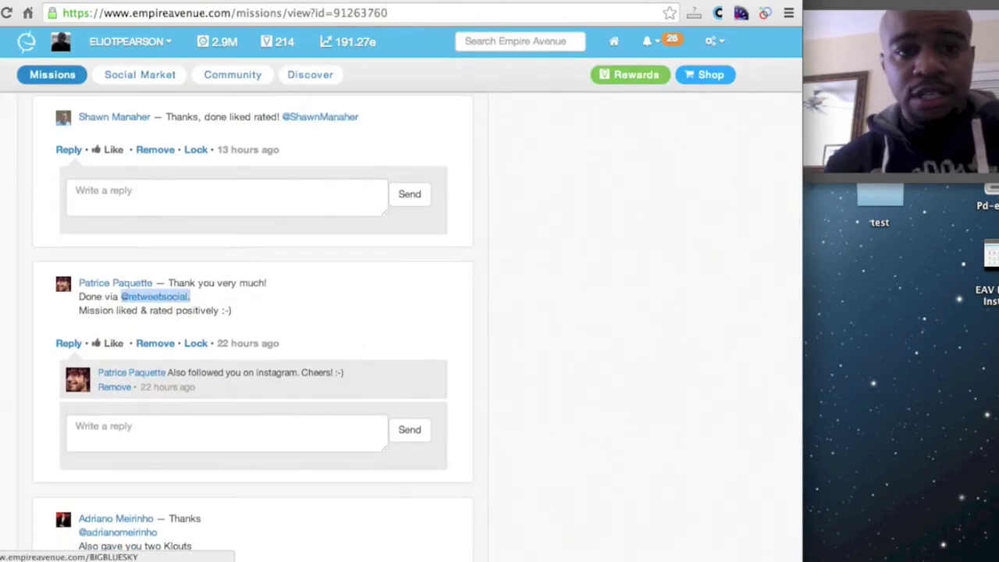
click(476, 5)
key(super+v)
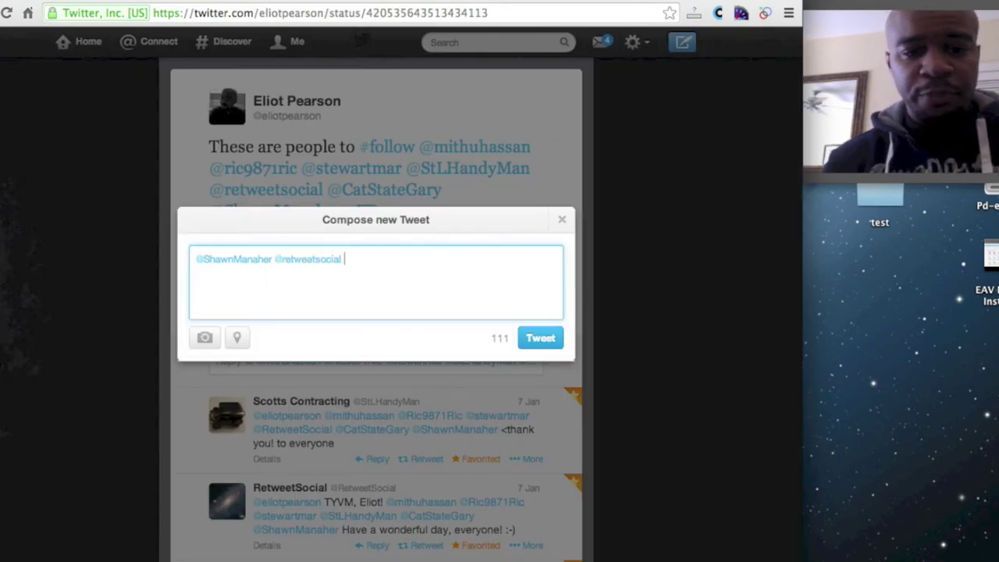
- Copy the third and fourth commenters' handles into the tweet draft
click(383, 3)
click(383, 3)
scroll(332, 350, down, 5)
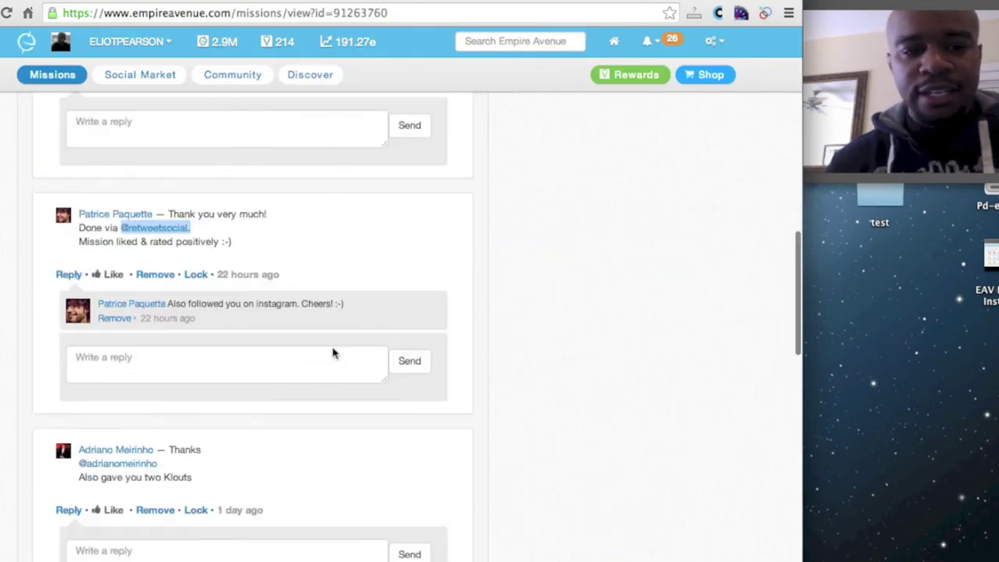
drag(172, 357, 75, 355)
key(super+c)
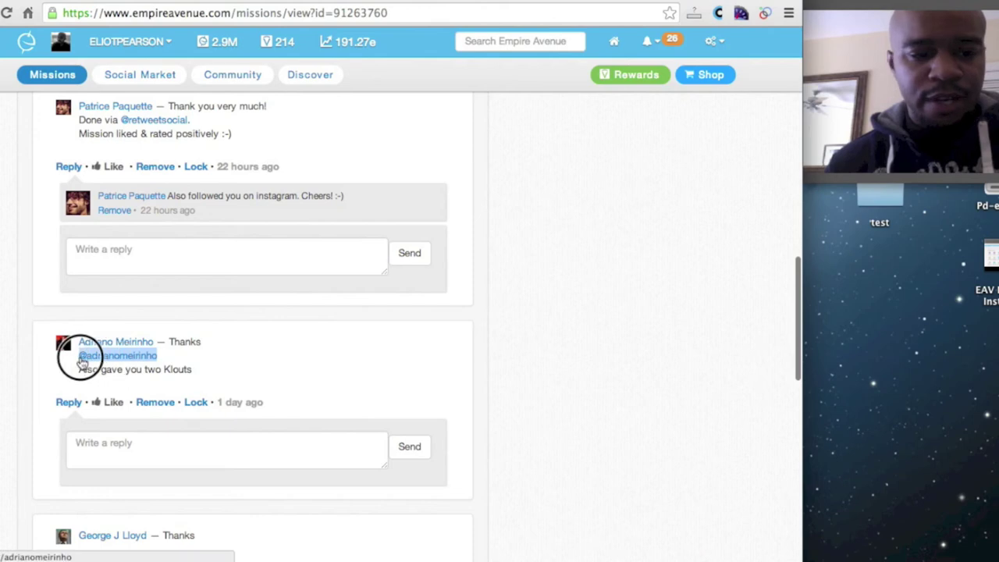
click(431, 6)
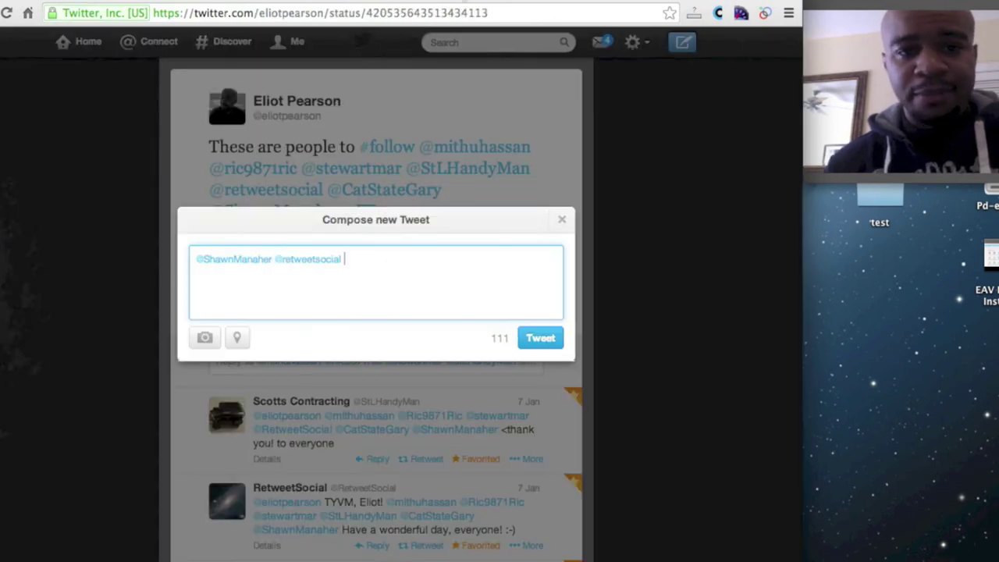
key(super+v)
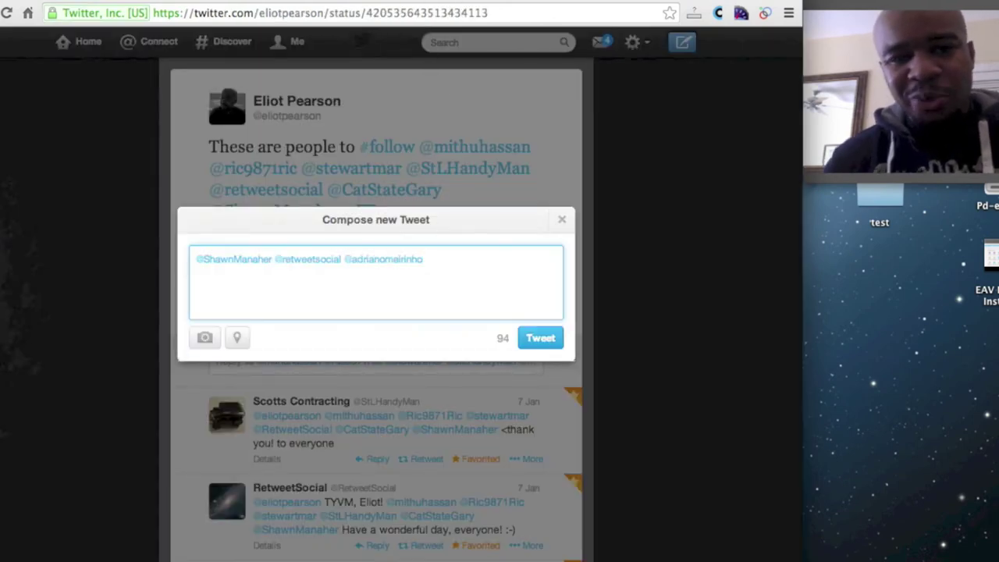
click(390, 3)
scroll(272, 437, down, 3)
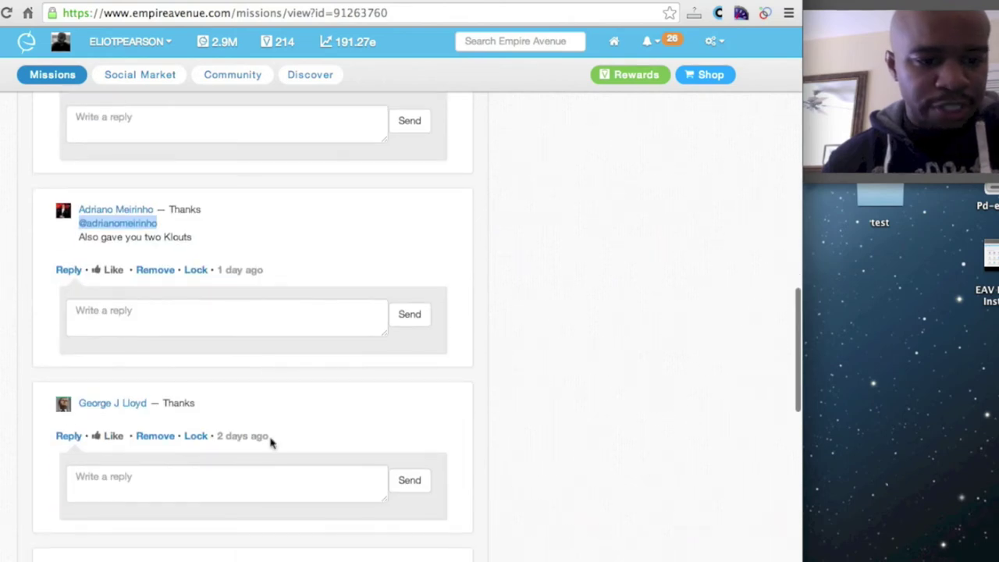
scroll(271, 438, down, 5)
drag(252, 361, 155, 358)
key(super+c)
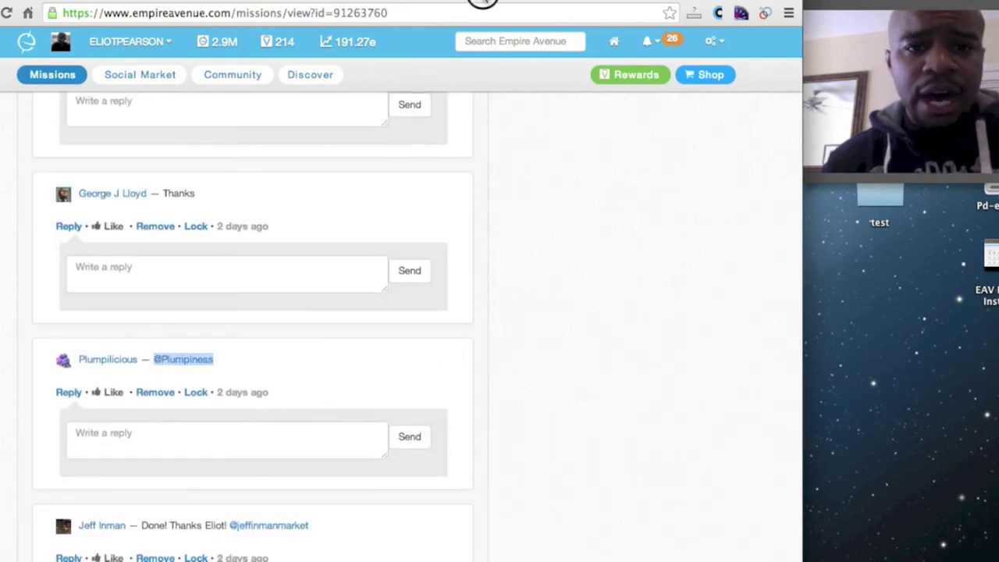
click(478, 4)
key(super+v)
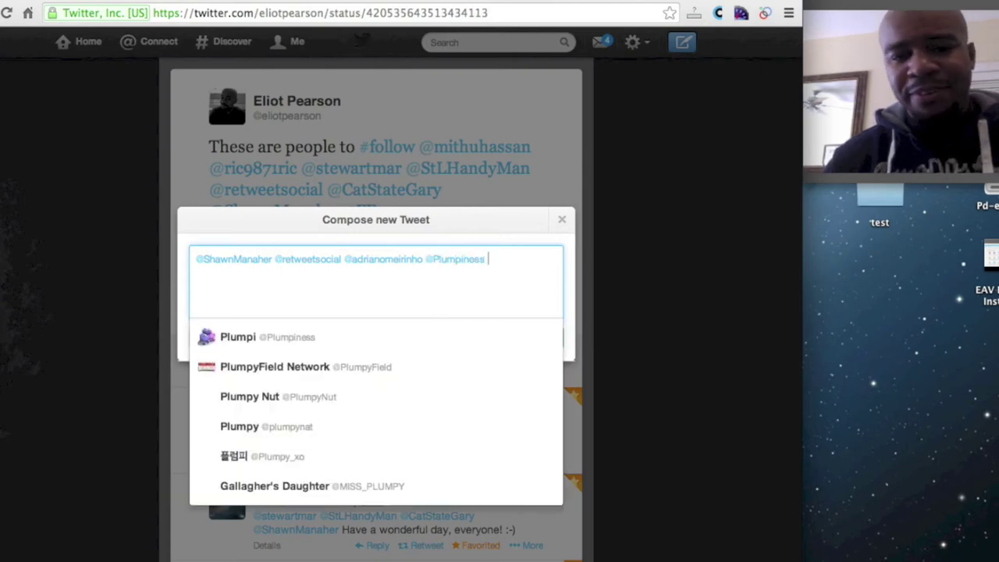
- Add the fifth commenter's handle on a new line and recheck the mission comments
click(393, 3)
scroll(312, 371, down, 5)
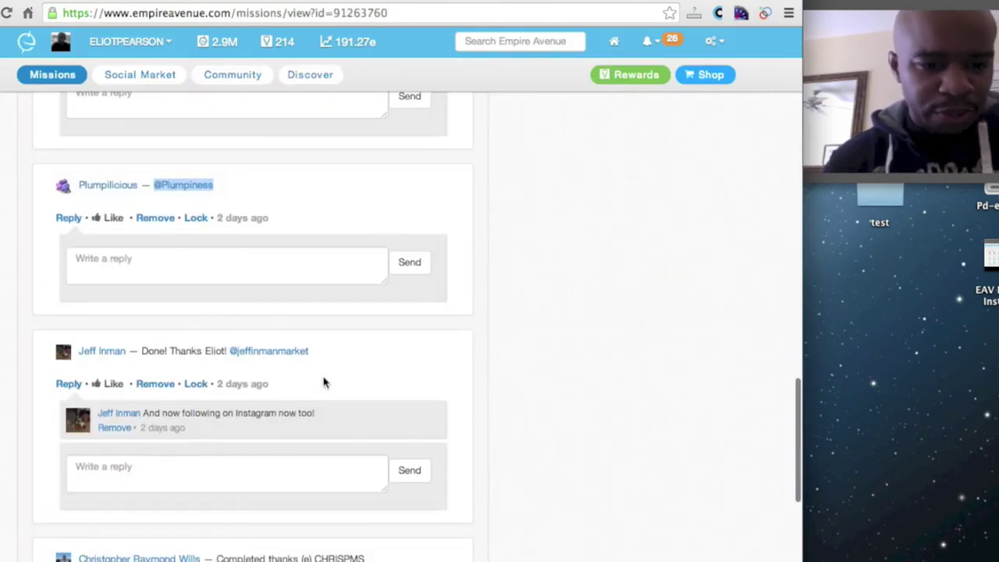
drag(339, 351, 248, 356)
key(super+c)
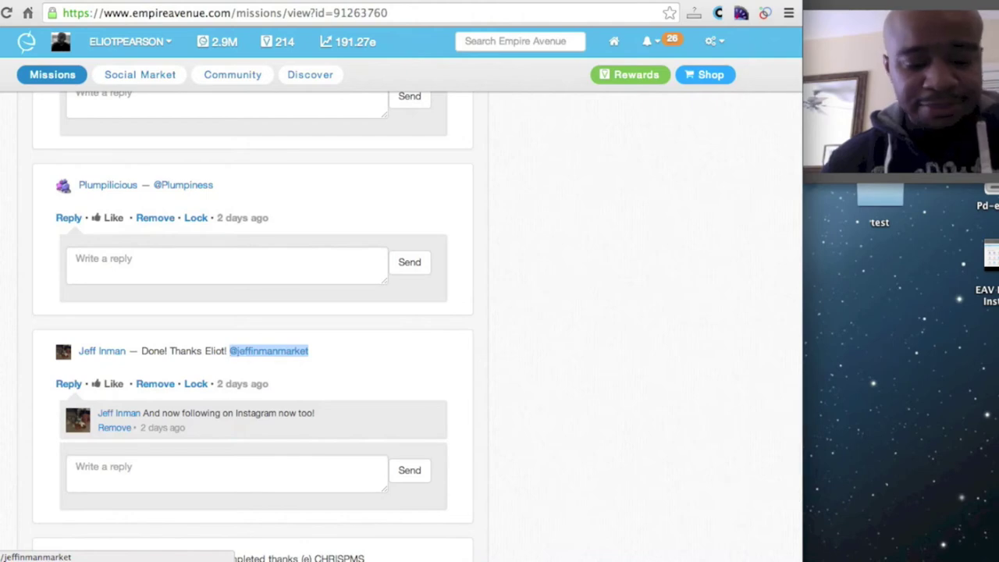
click(492, 4)
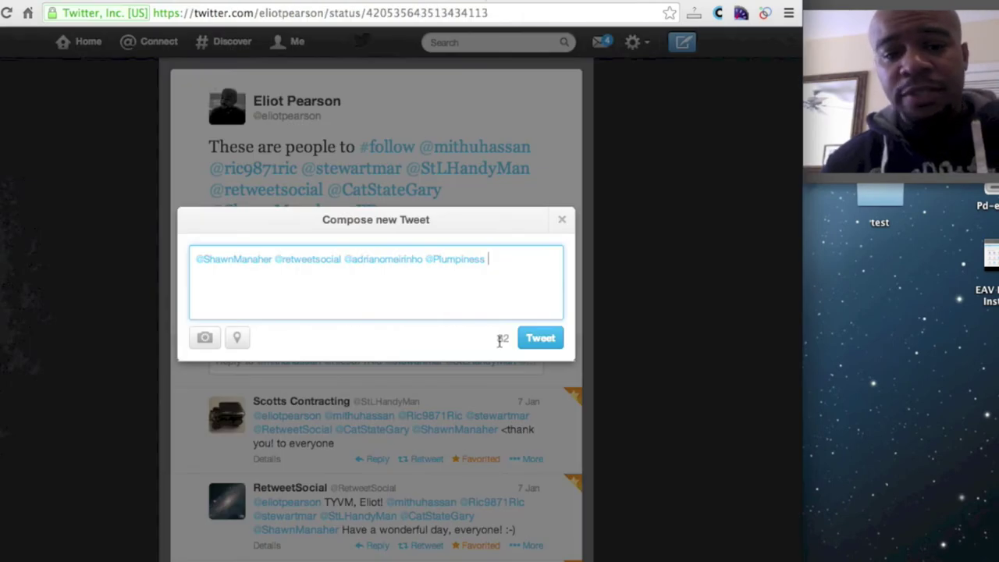
key(super+v)
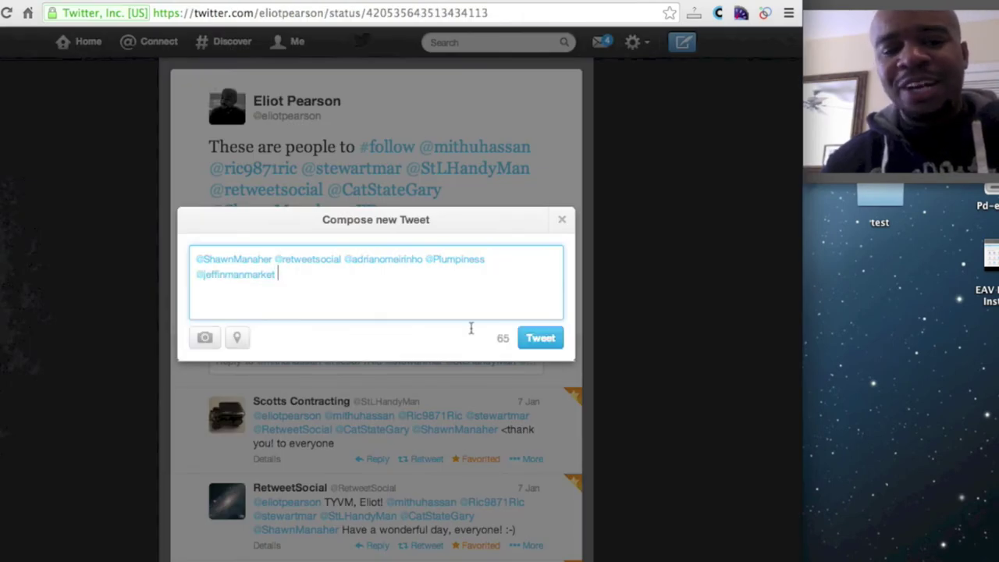
click(375, 3)
scroll(347, 257, down, 5)
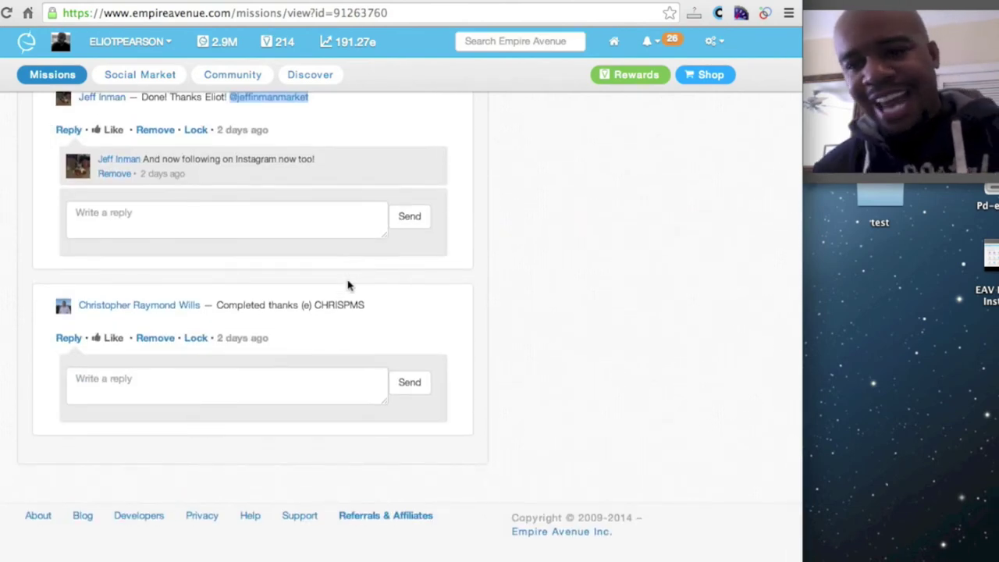
scroll(280, 325, up, 5)
scroll(280, 325, up, 10)
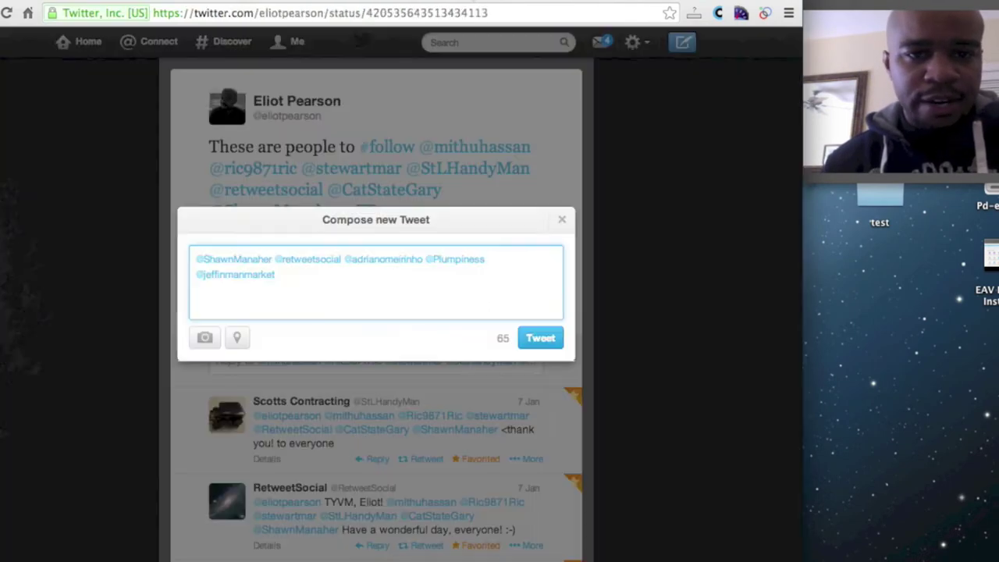
- Prefix the draft with 'Thank you for your support', append #FF, and post the tweet
click(198, 259)
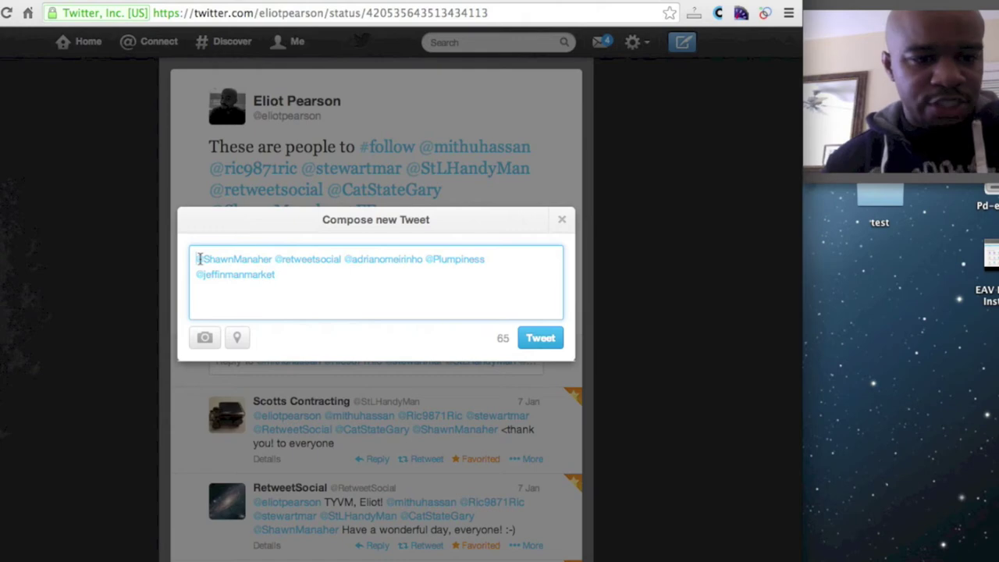
text(Thank)
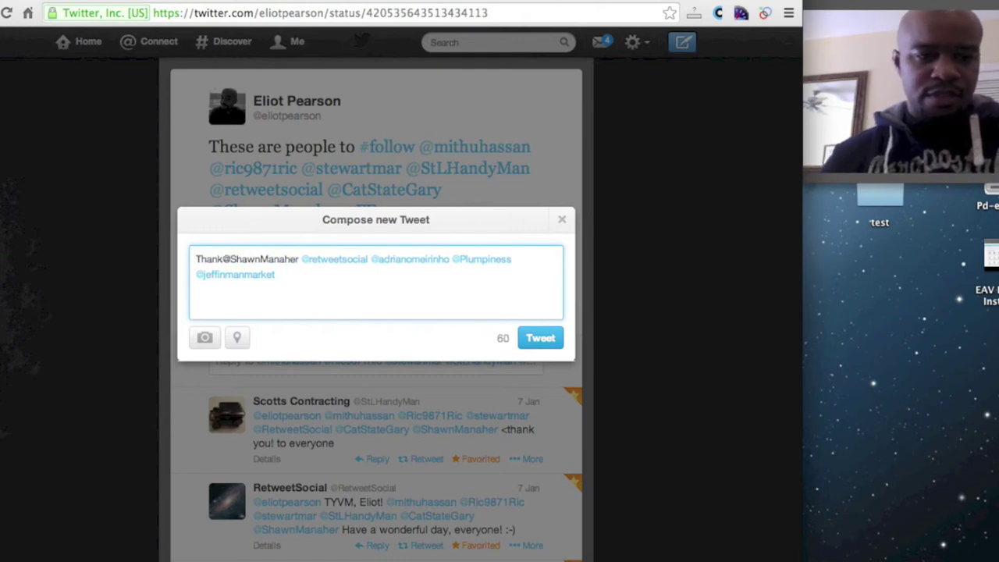
text( you for your)
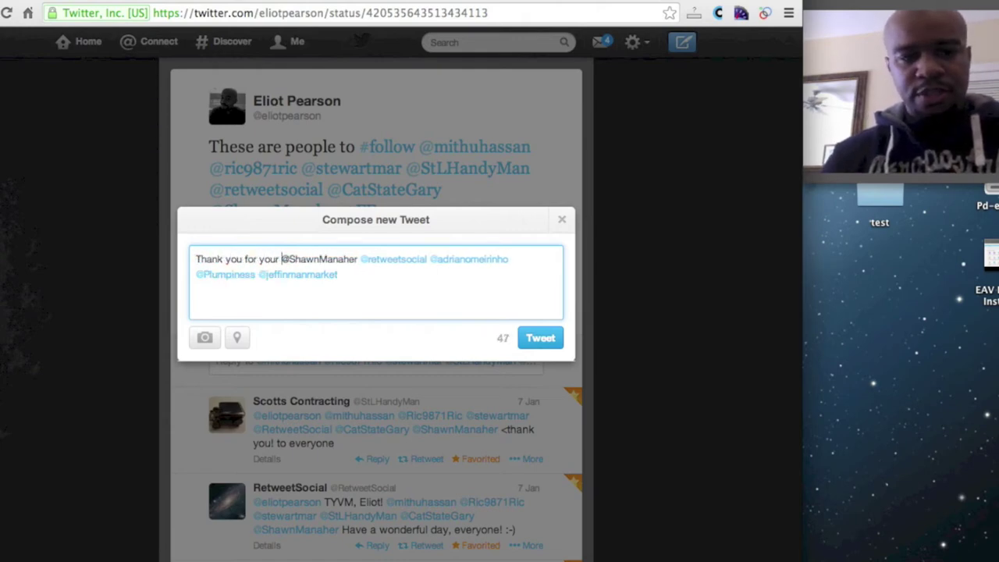
text( support)
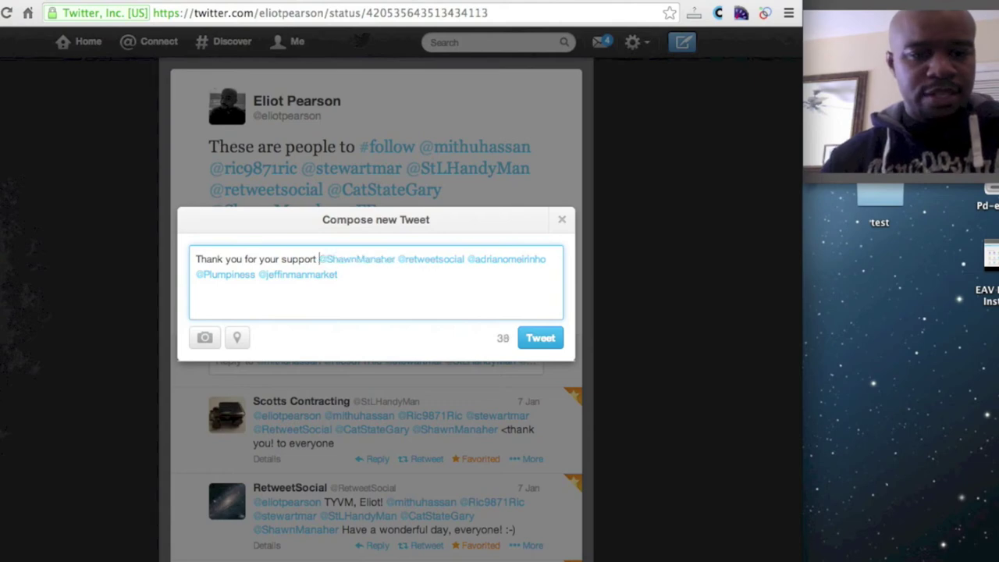
click(324, 274)
text(#FF)
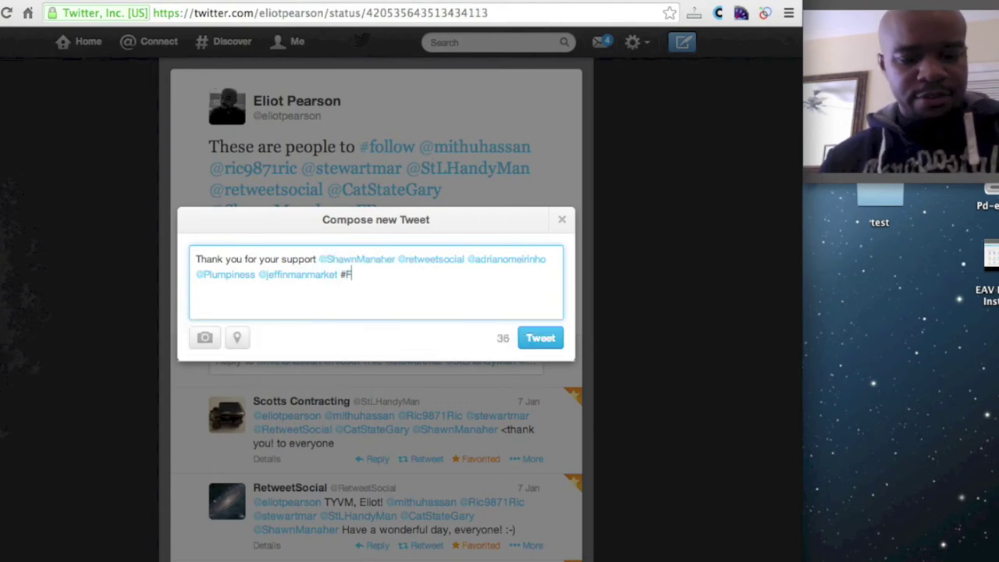
click(549, 342)
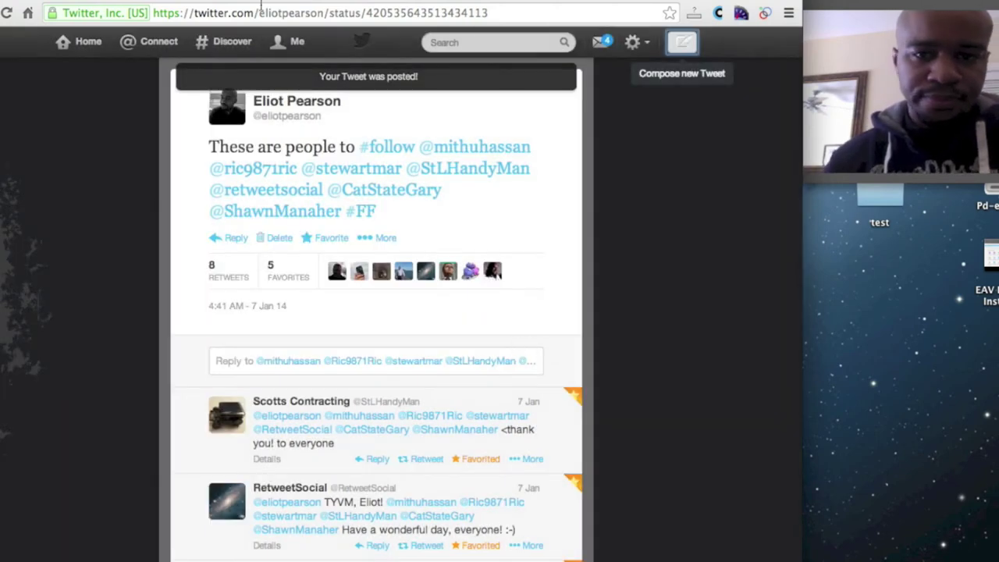
click(83, 42)
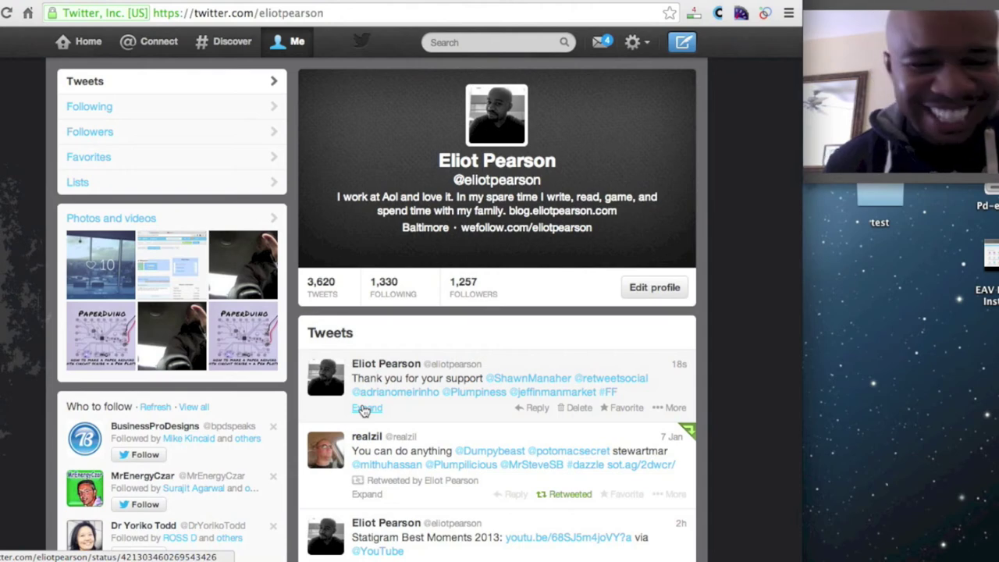
- Open the thank-you tweet's own page and copy its status URL for the new mission
click(677, 411)
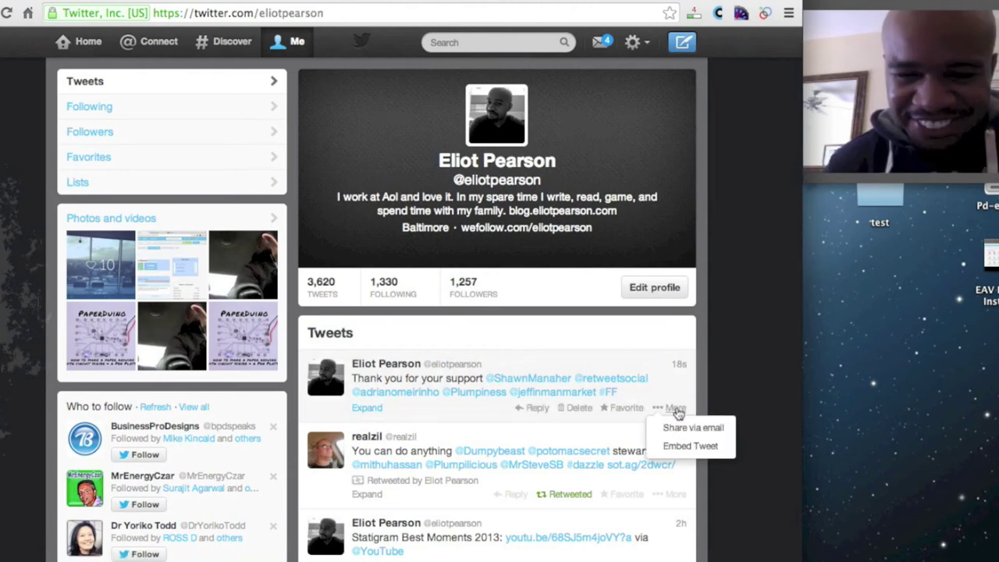
click(372, 409)
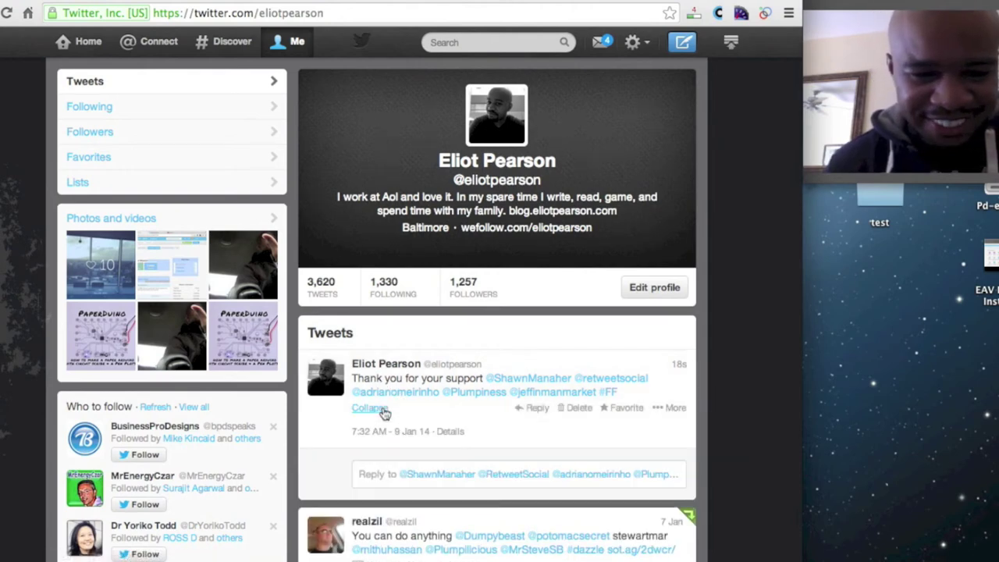
click(459, 432)
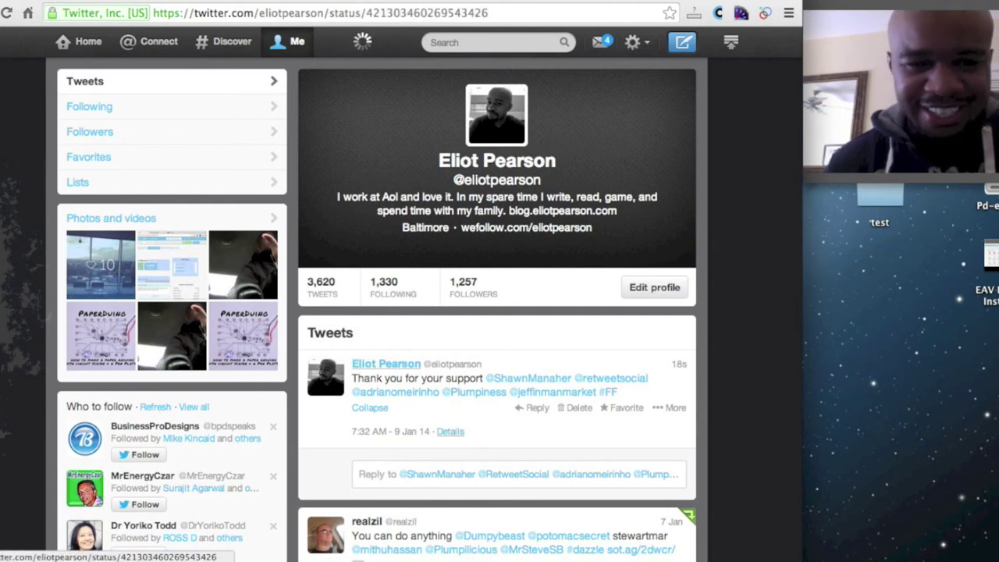
click(326, 13)
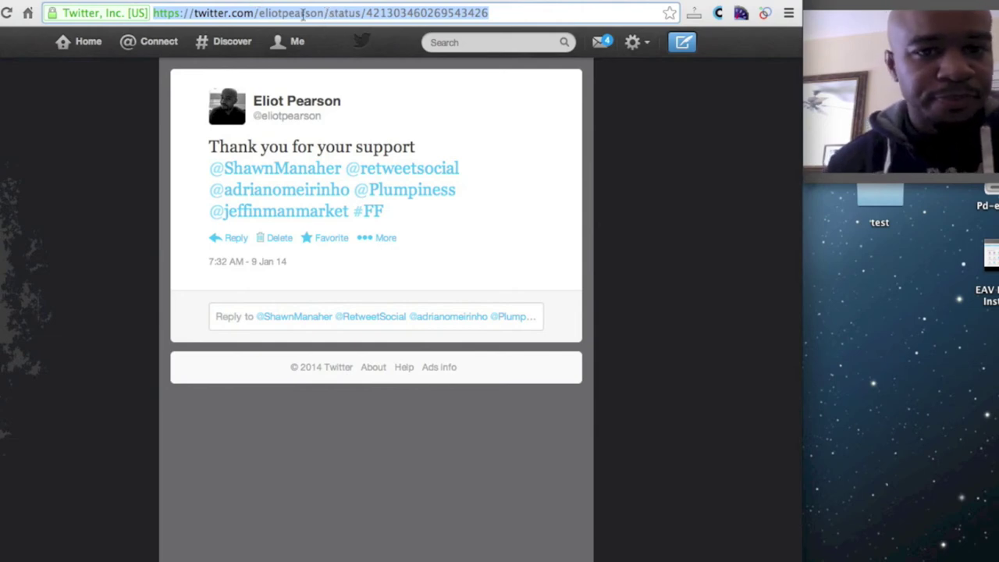
click(278, 1)
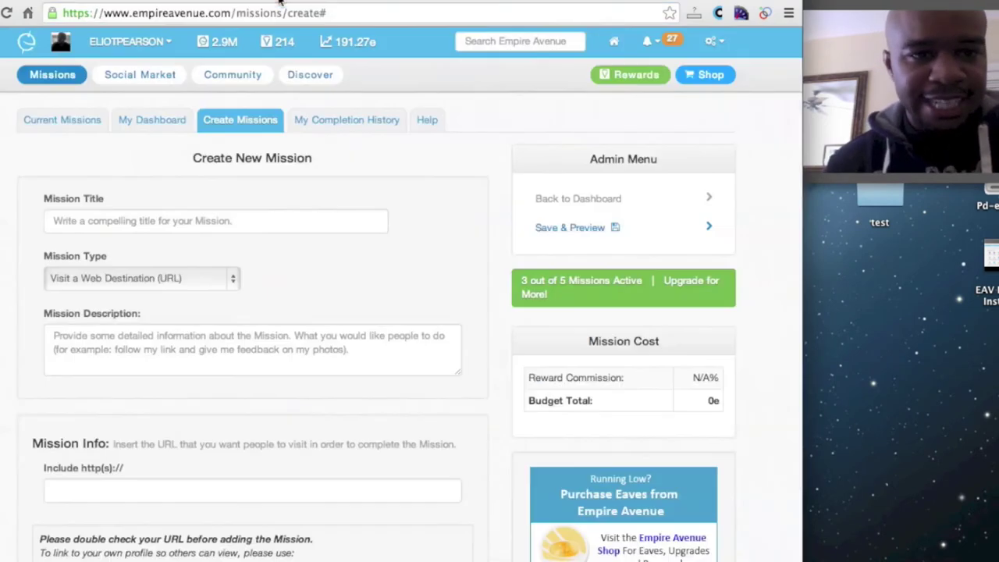
- Paste the tweet link as the mission URL and title it '1 RETWEET AND YOU GET 4 MENTIONS - 5000e #19'
click(172, 488)
key(super+v)
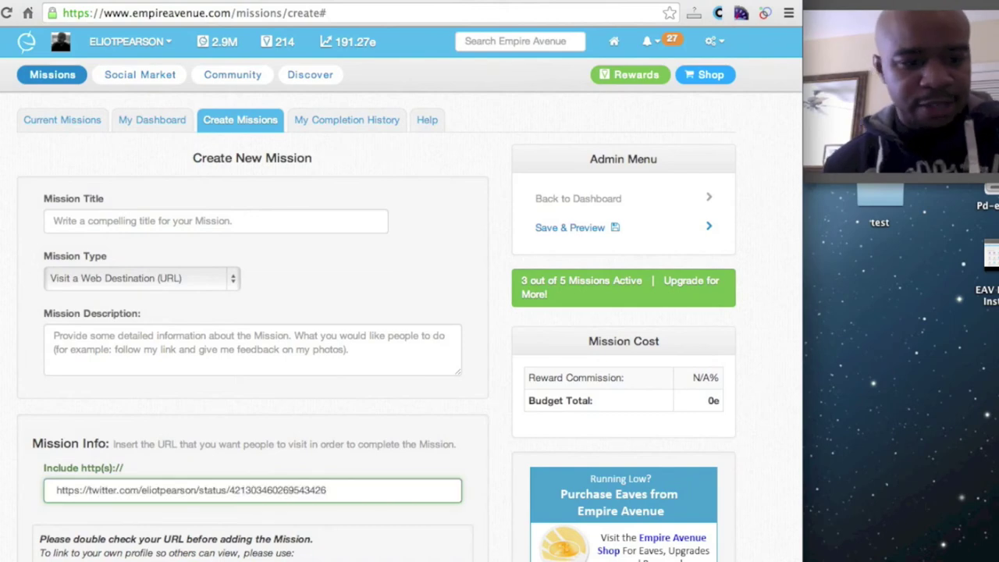
click(164, 224)
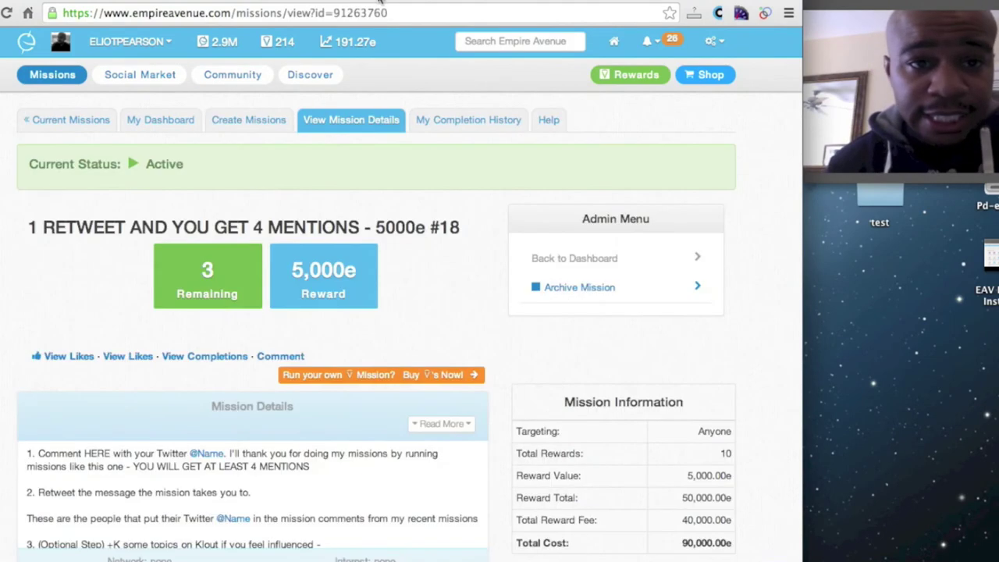
drag(451, 230, 24, 219)
key(ctrl+c)
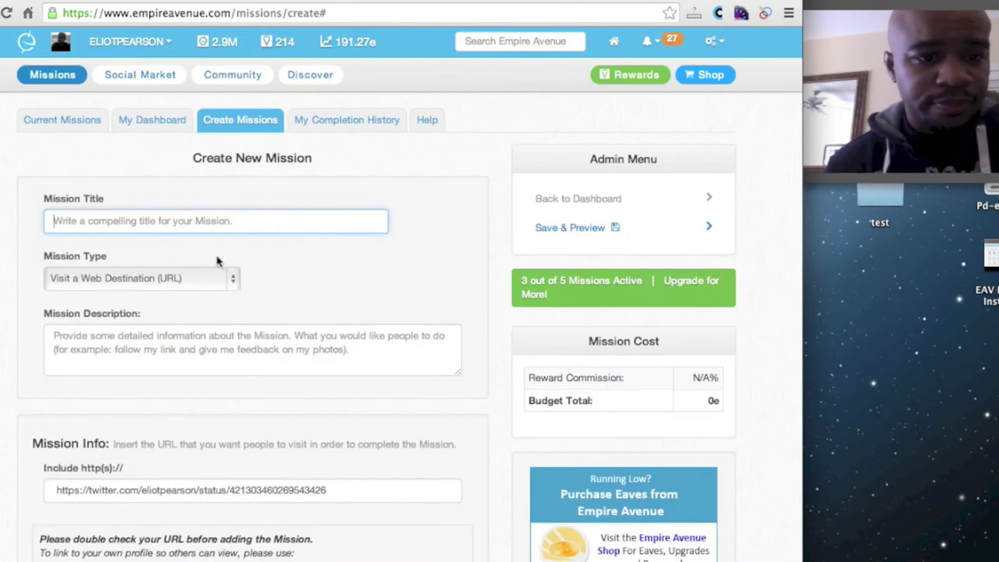
click(233, 221)
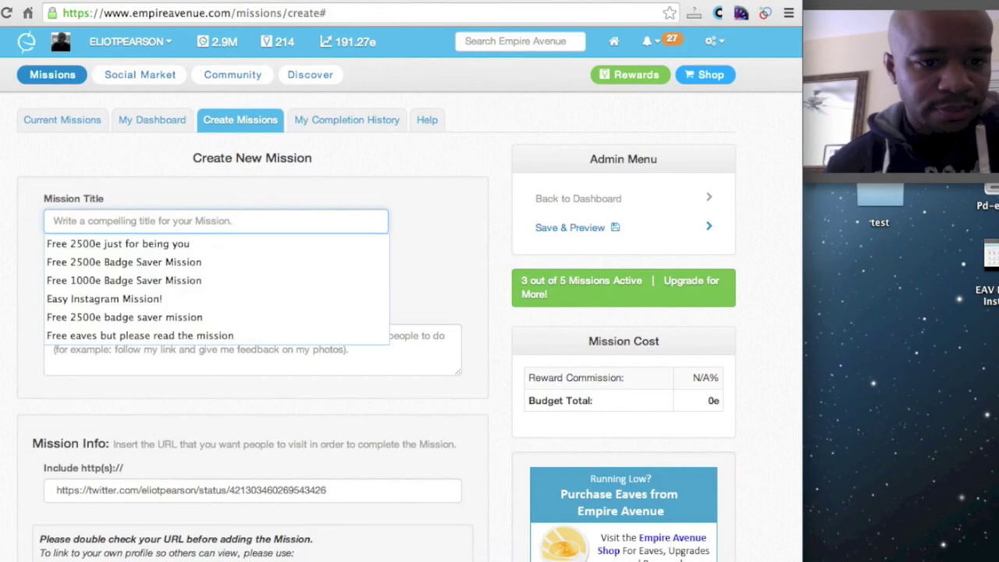
key(ctrl+v)
key(BackSpace)
text(9)
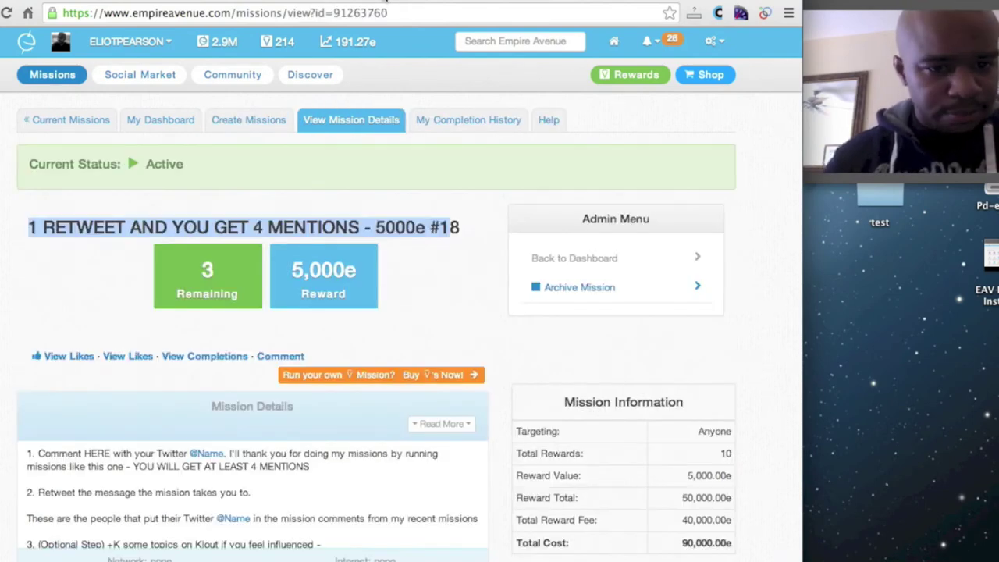
- Copy the #18 mission's full description into the new mission's description
scroll(331, 281, down, 5)
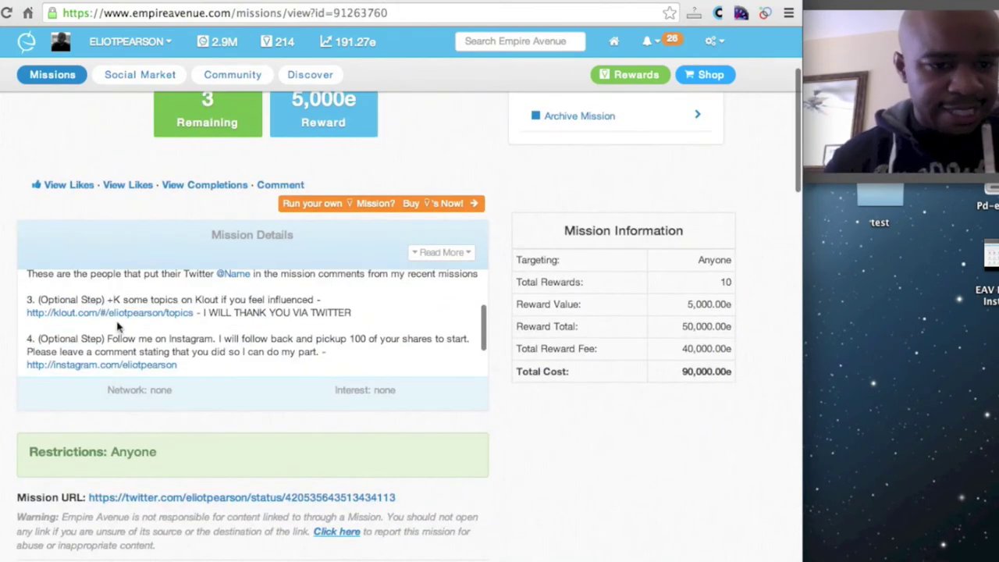
scroll(121, 328, up, 3)
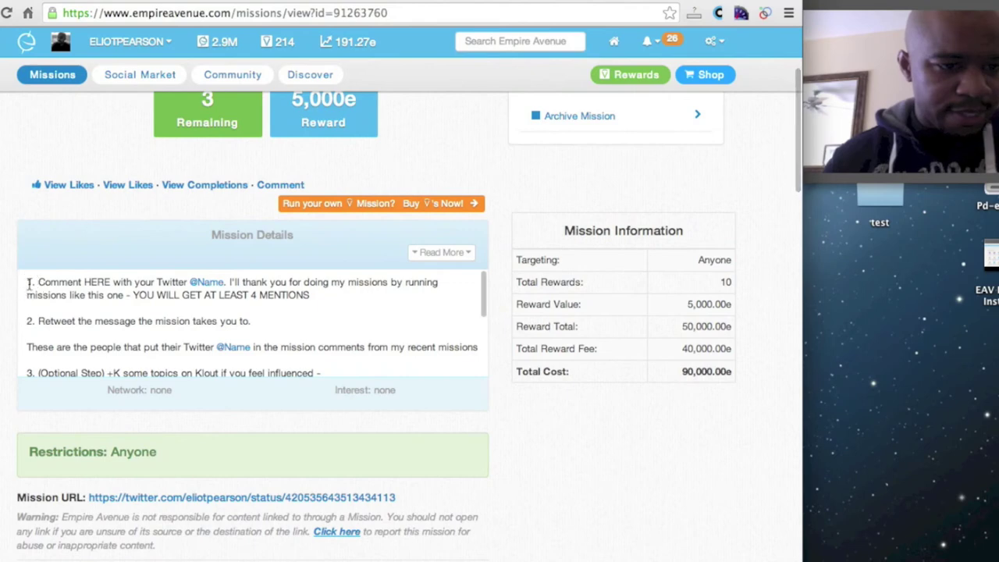
drag(26, 283, 224, 366)
key(super+c)
key(ctrl+Tab)
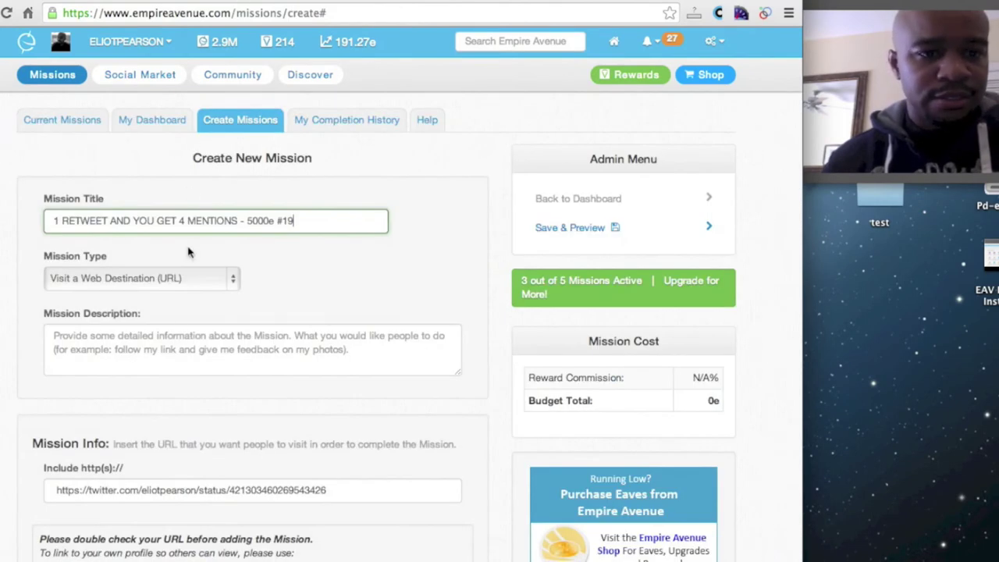
click(182, 334)
key(super+v)
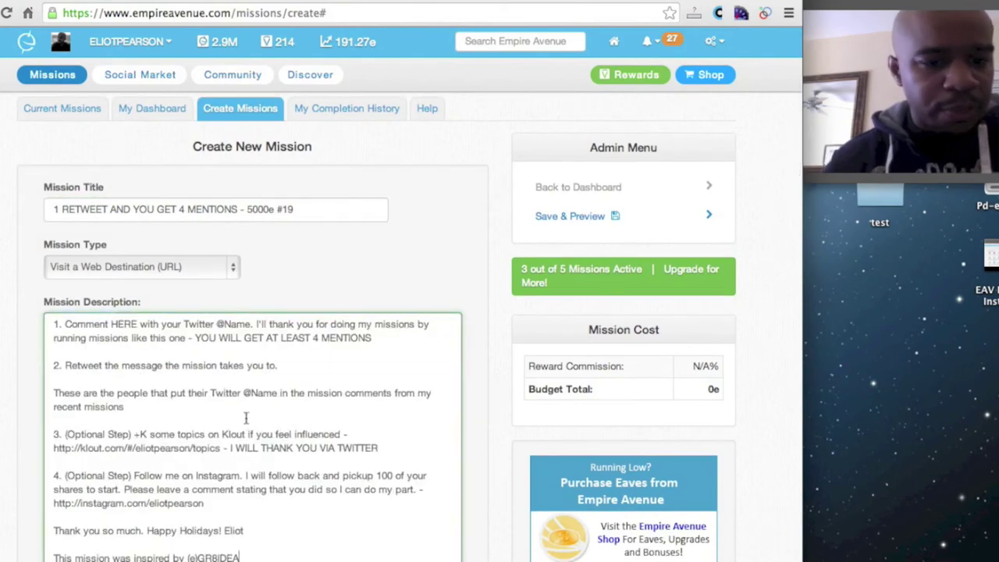
- Choose Eaves Reward (Legacy) at 5,000e per reward with 10 rewards, totalling 90000.00e
scroll(353, 367, down, 5)
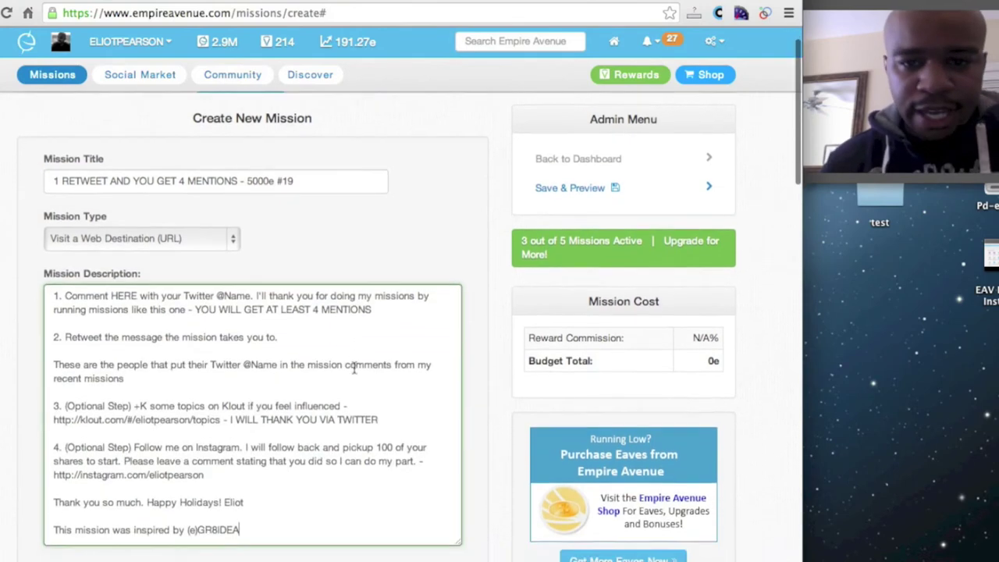
scroll(355, 371, up, 5)
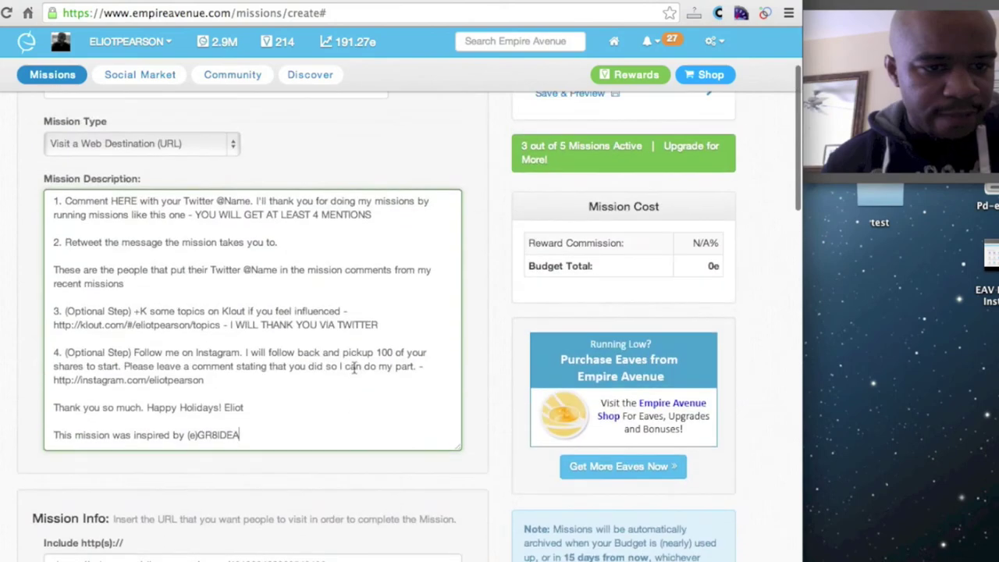
scroll(353, 367, down, 15)
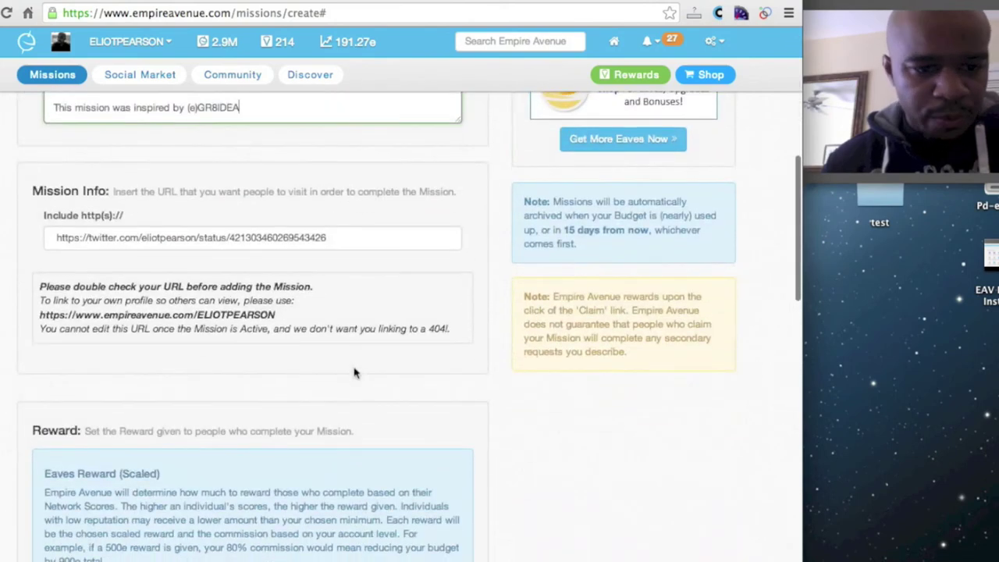
click(165, 336)
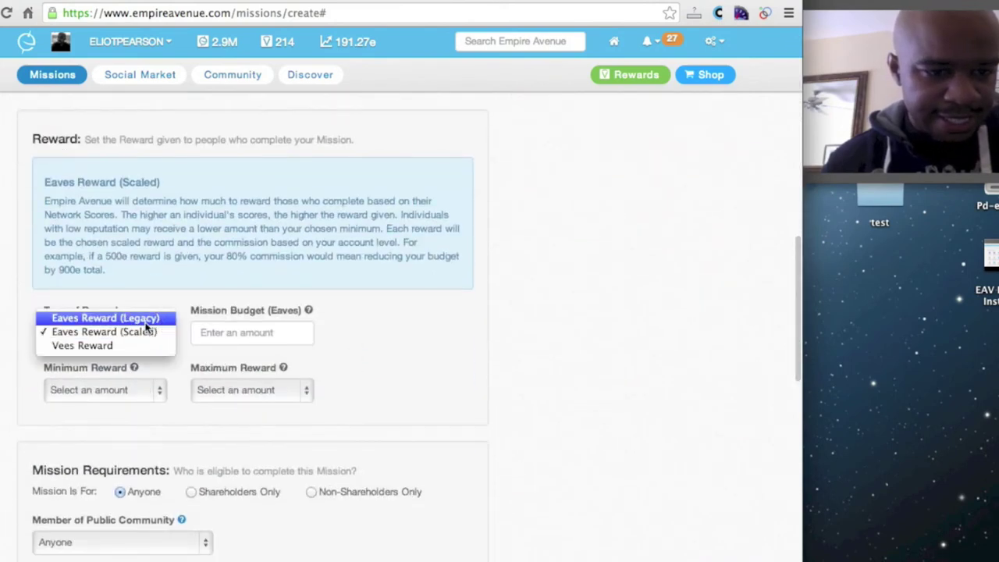
click(101, 319)
click(290, 291)
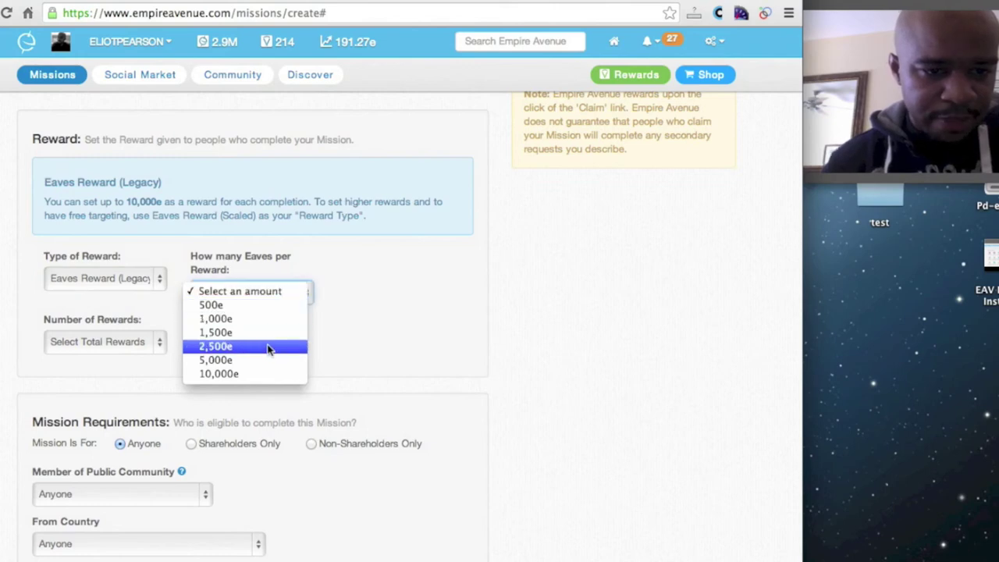
click(269, 364)
click(117, 348)
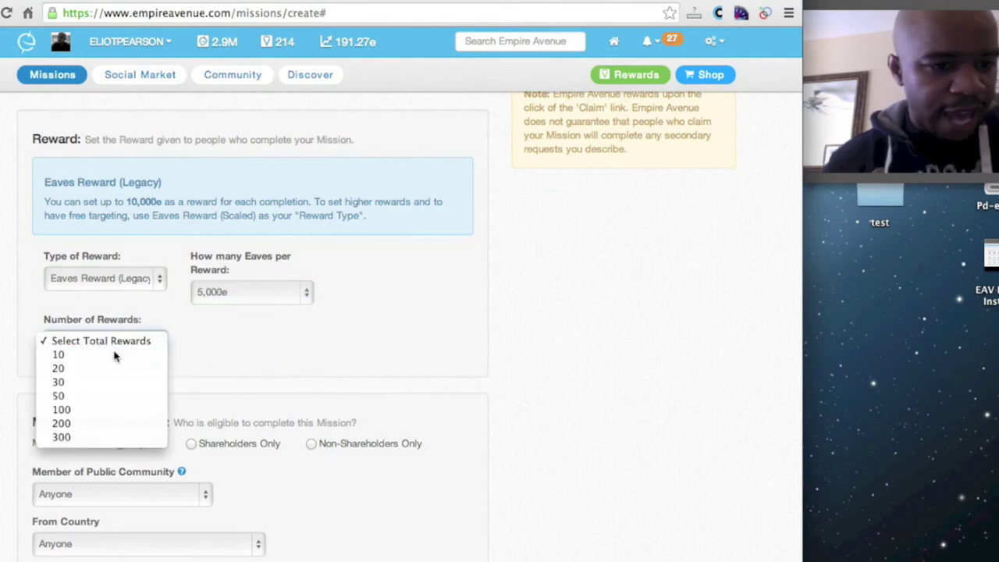
click(86, 353)
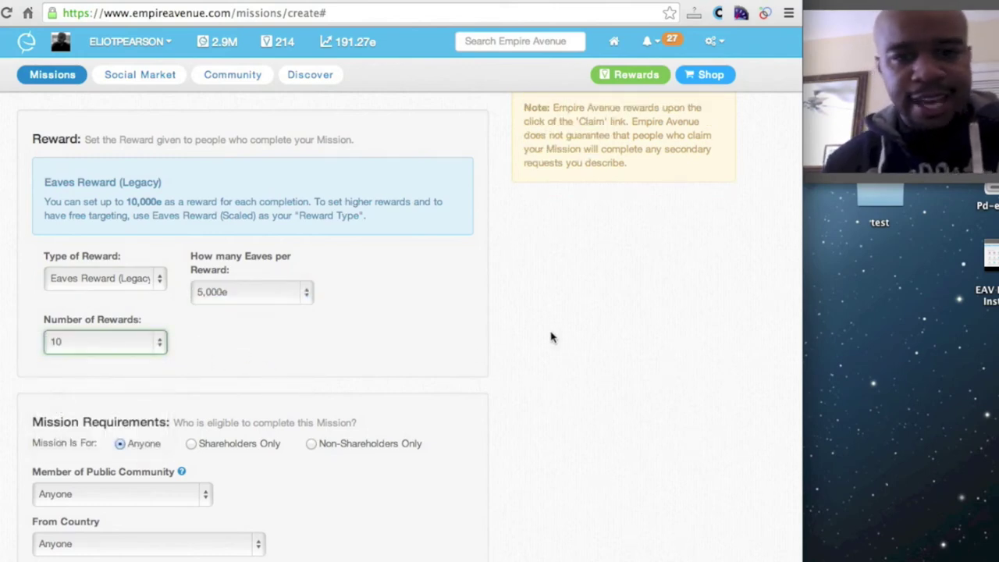
scroll(560, 339, up, 6)
scroll(560, 339, up, 2)
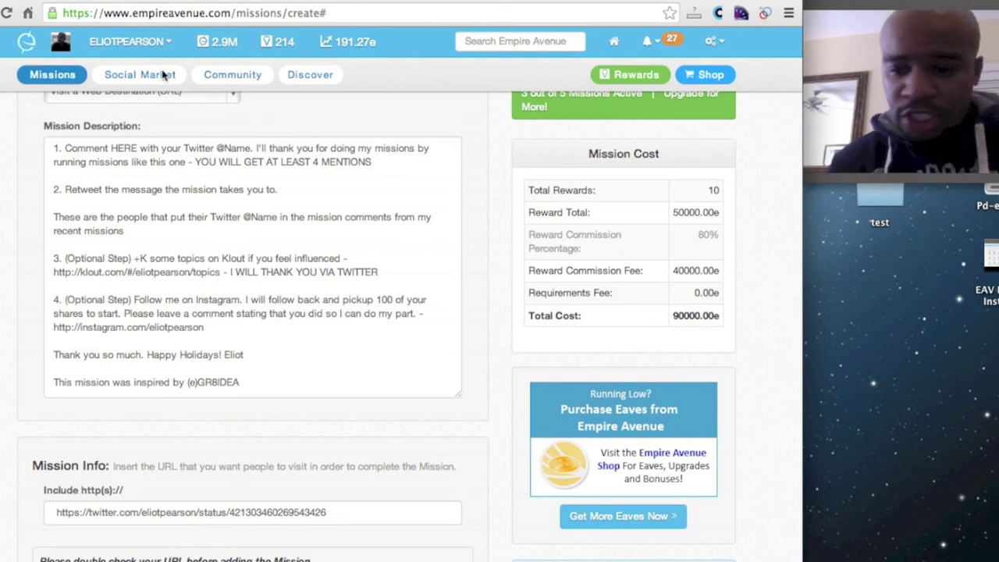
- Label the mission with the Twitter network and save it to its preview page
scroll(328, 282, down, 10)
scroll(343, 285, down, 10)
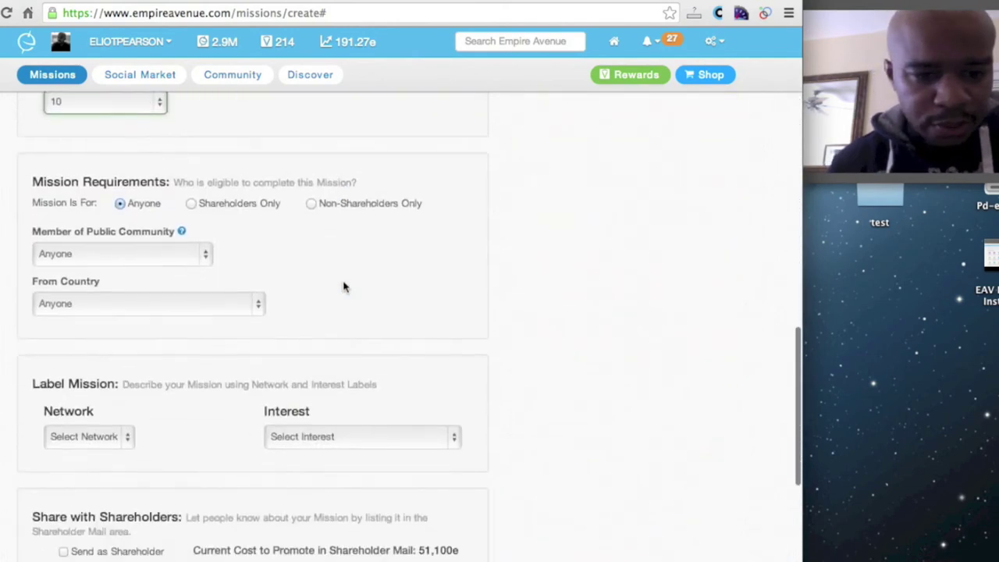
click(114, 199)
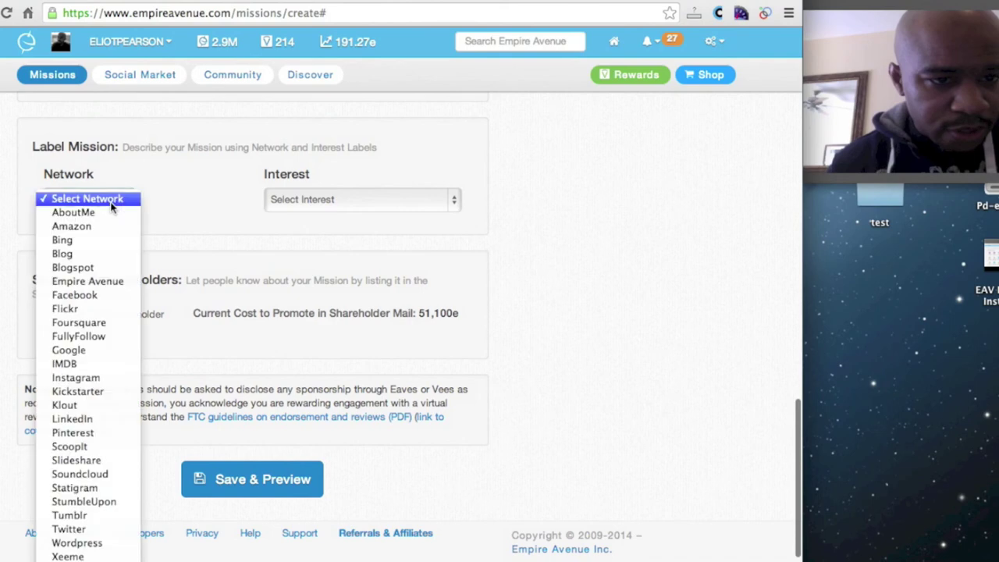
click(78, 529)
click(285, 488)
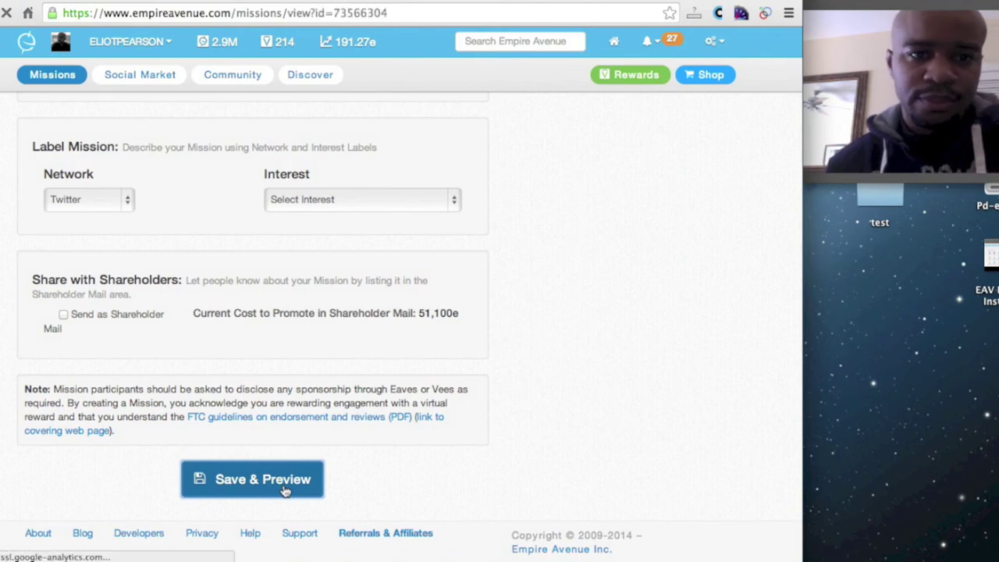
scroll(429, 394, down, 5)
- Test-claim the tweet link, then start mission #19 from the Admin Menu and confirm
scroll(429, 393, down, 3)
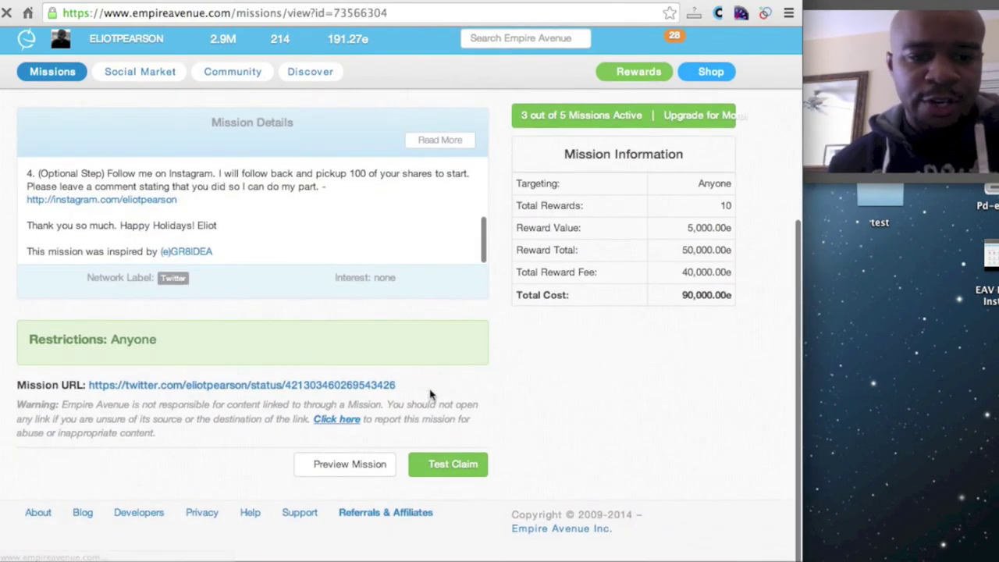
click(439, 473)
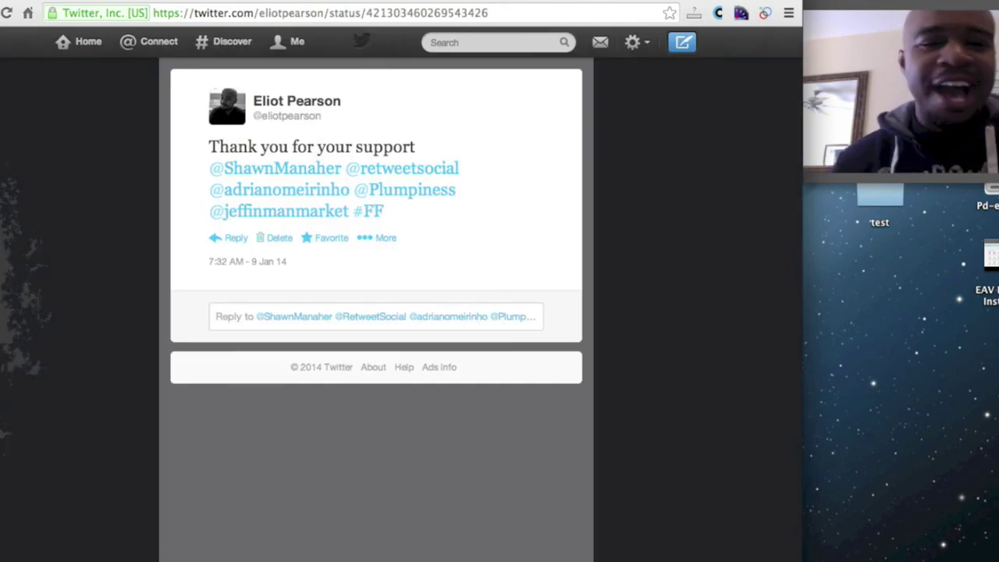
click(260, 2)
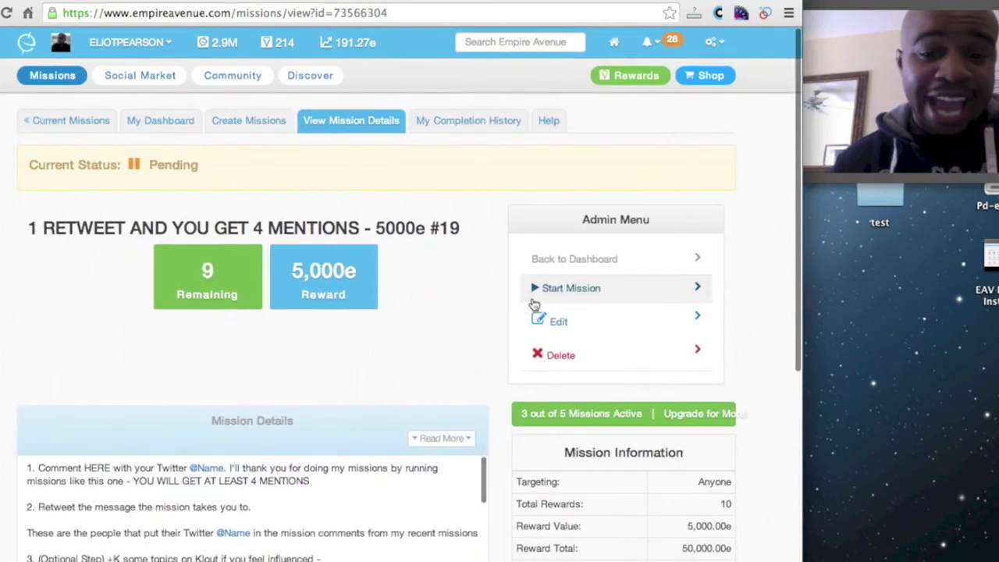
click(566, 288)
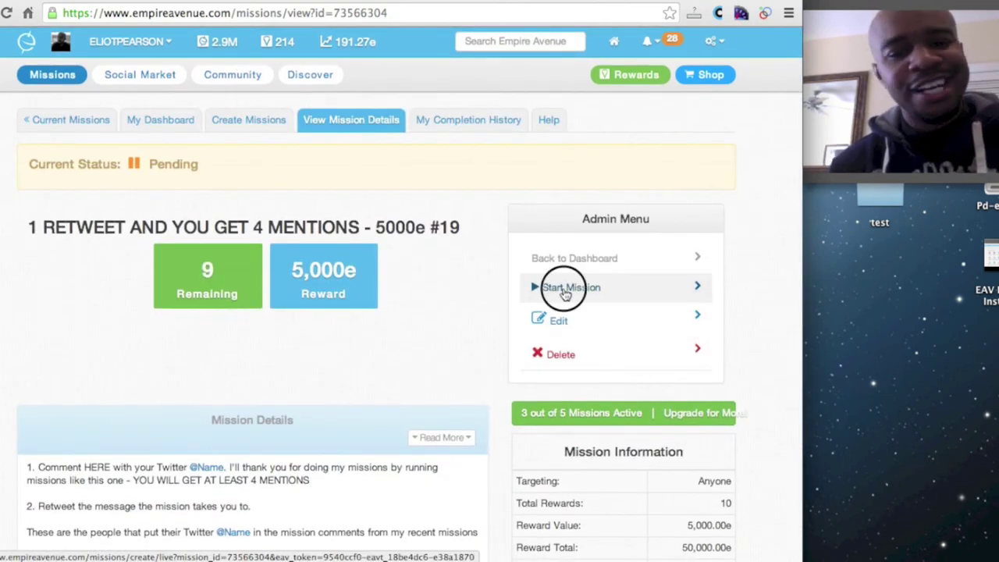
click(597, 280)
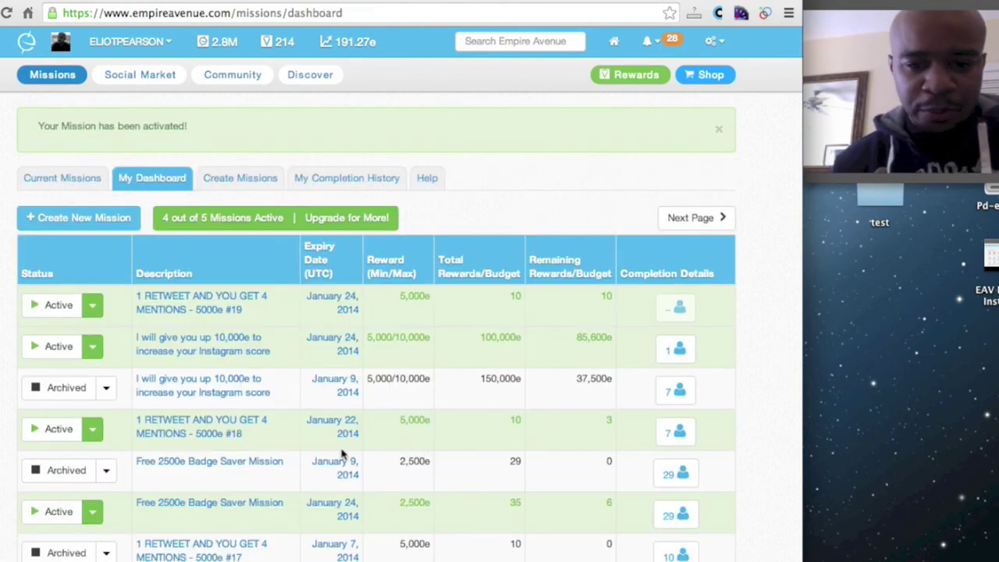
- Archive the #18 retweet mission from its status dropdown and confirm
click(92, 428)
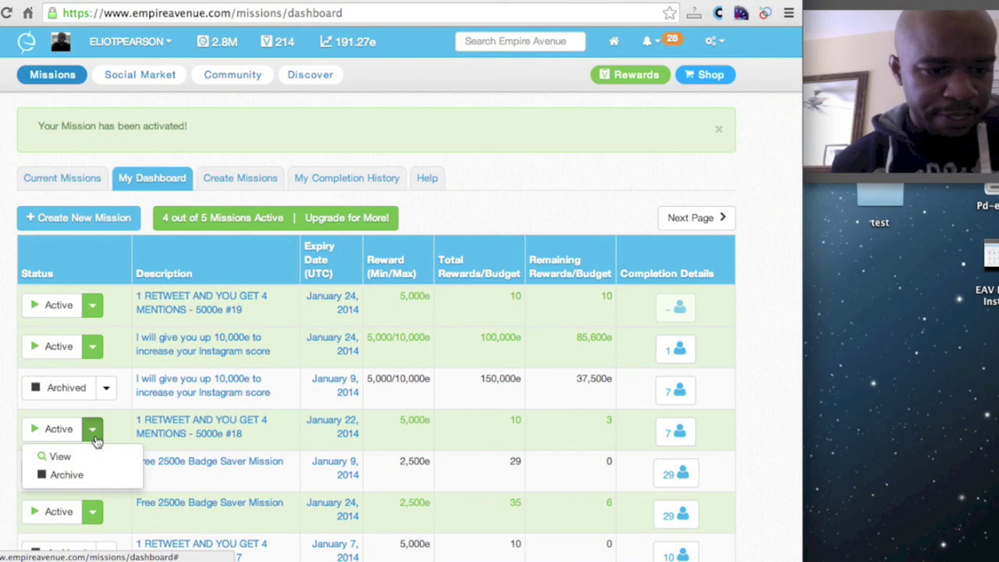
click(86, 478)
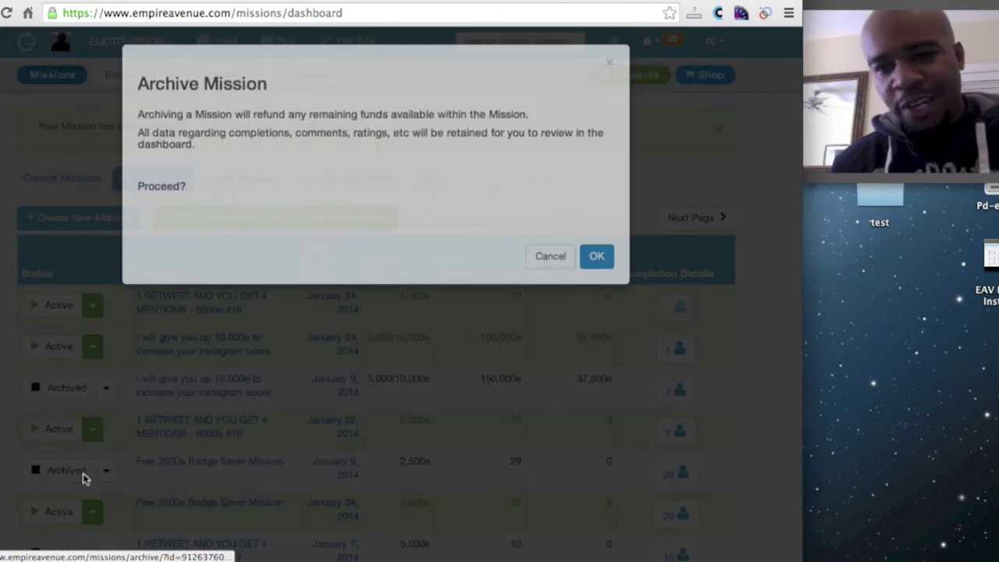
click(591, 294)
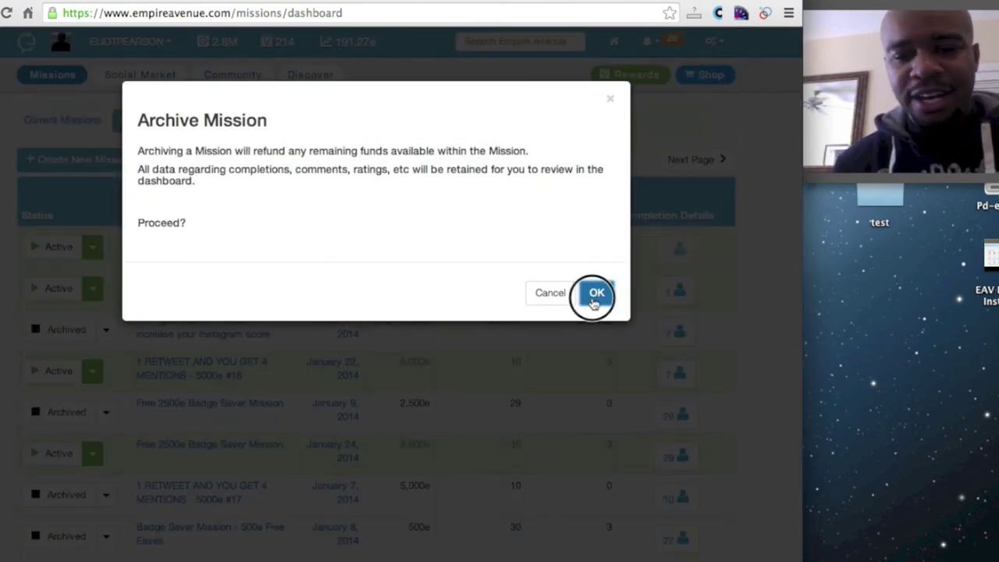